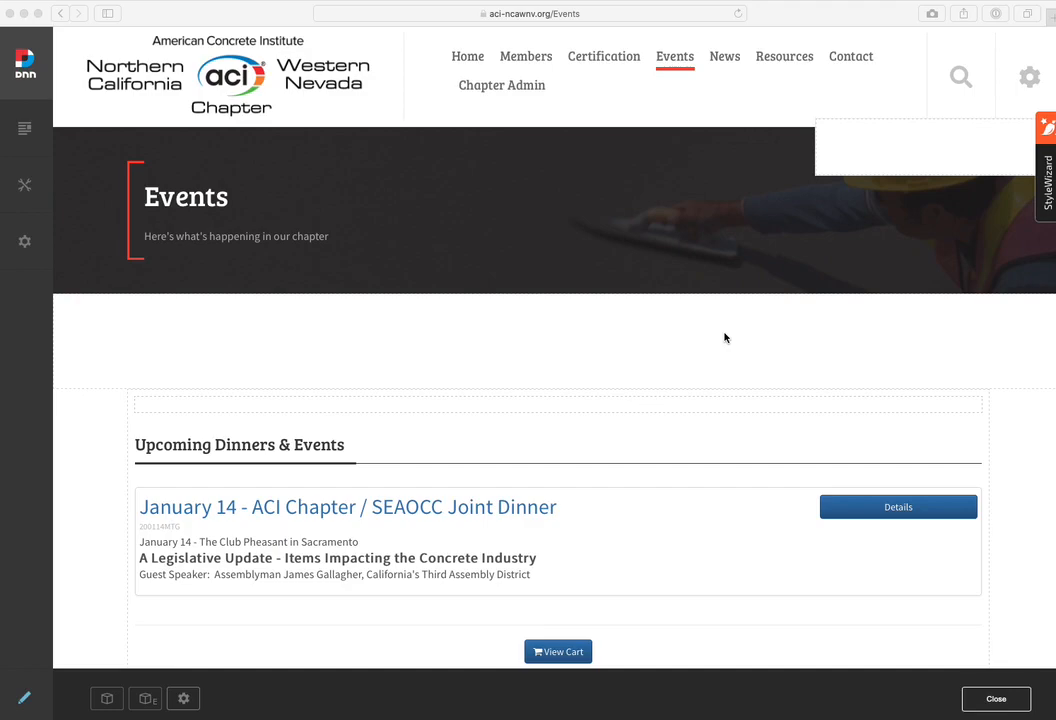
Open the details page of the January 14 - ACI Chapter / SEAOCC Joint Dinner event and look through its content
left_click(898, 513)
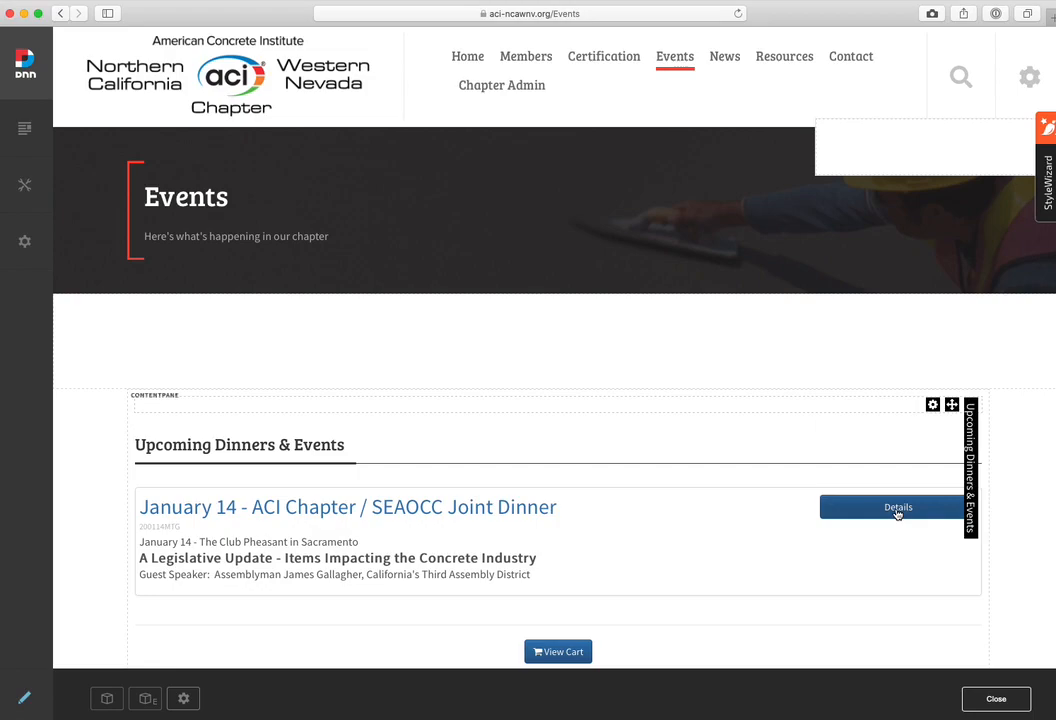
left_click(898, 514)
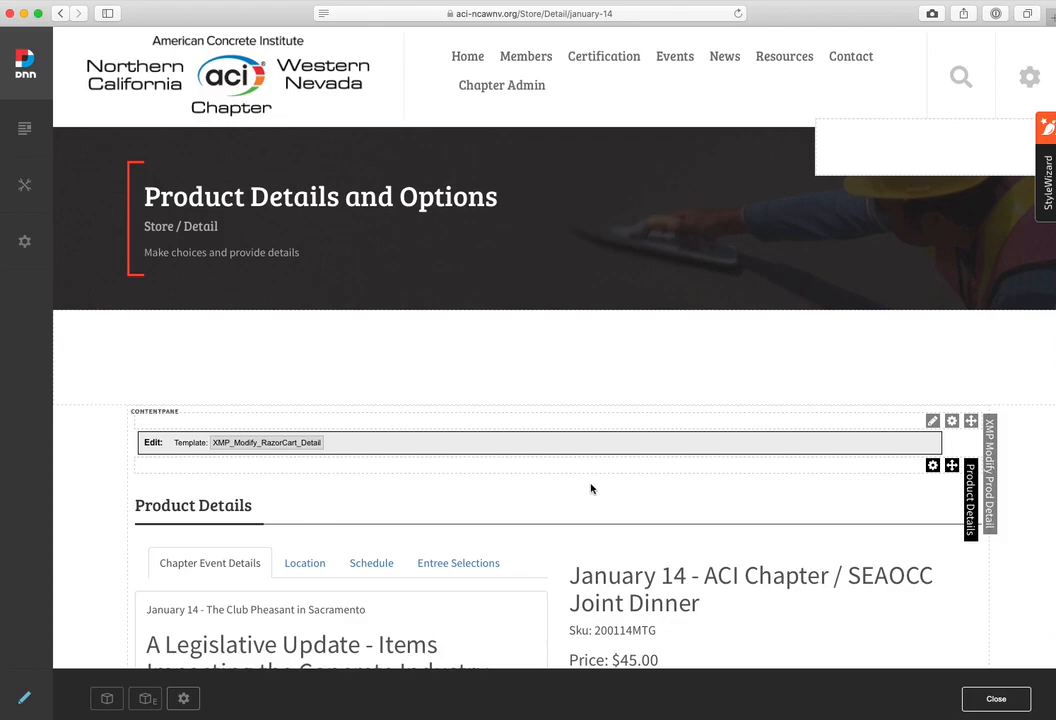
scroll(590, 488, "down", 2)
scroll(590, 488, "down", 4)
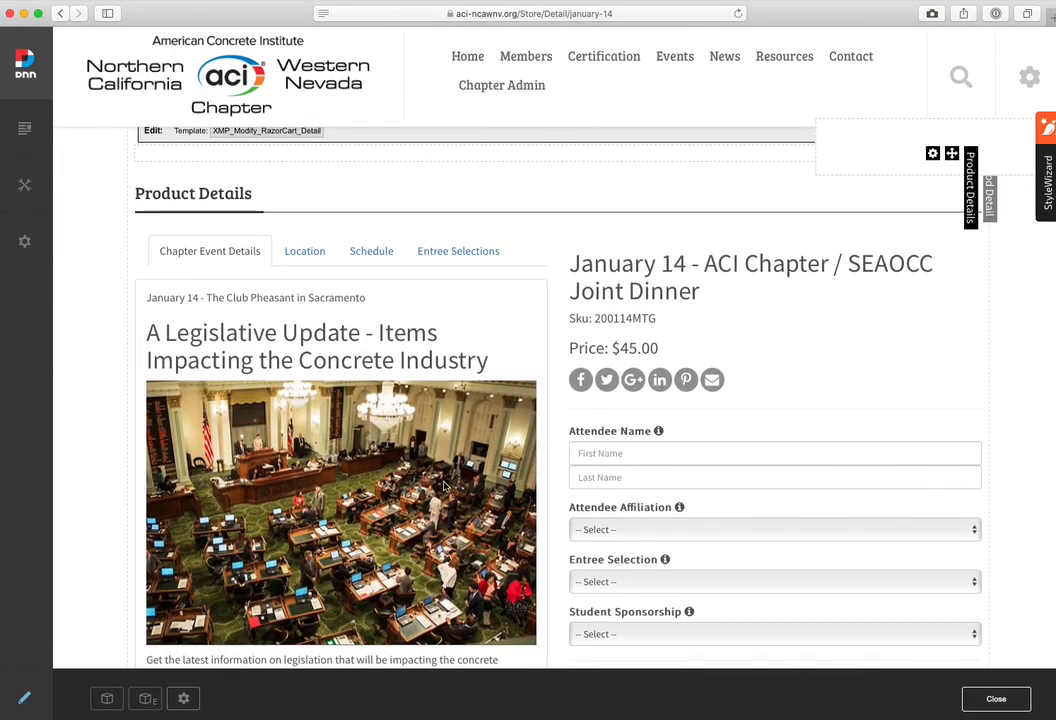
scroll(444, 486, "down", 4)
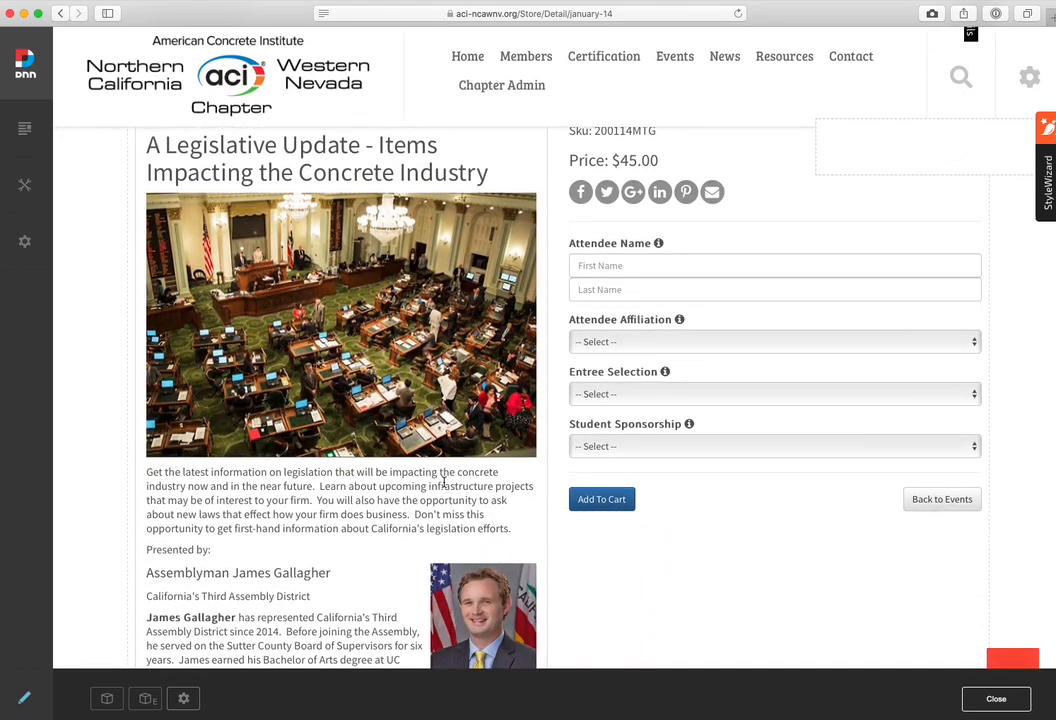
scroll(444, 484, "down", 6)
scroll(444, 484, "up", 9)
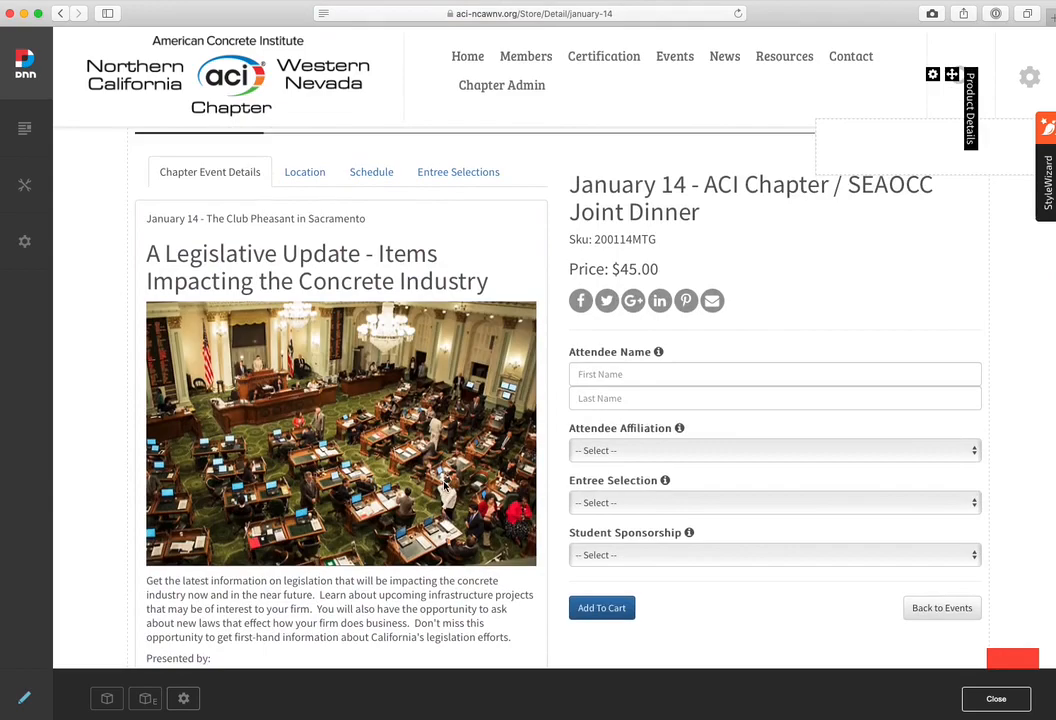
scroll(444, 484, "up", 3)
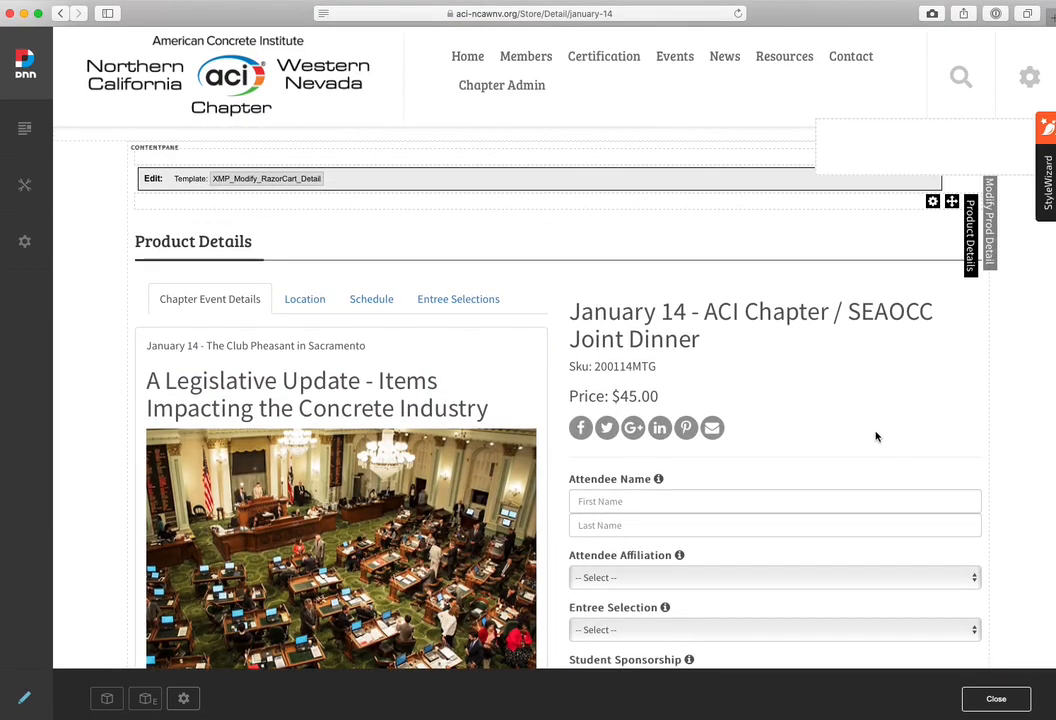
Copy the web address of the January 14 event's detail page
left_click(525, 15)
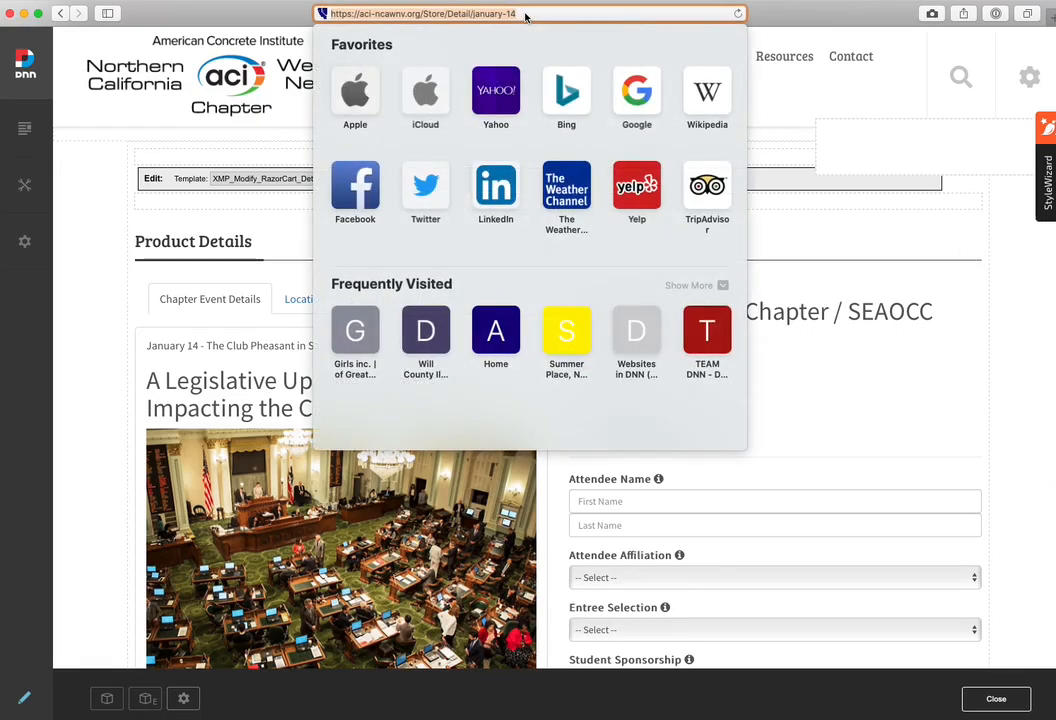
right_click(466, 13)
left_click(494, 36)
left_click(790, 99)
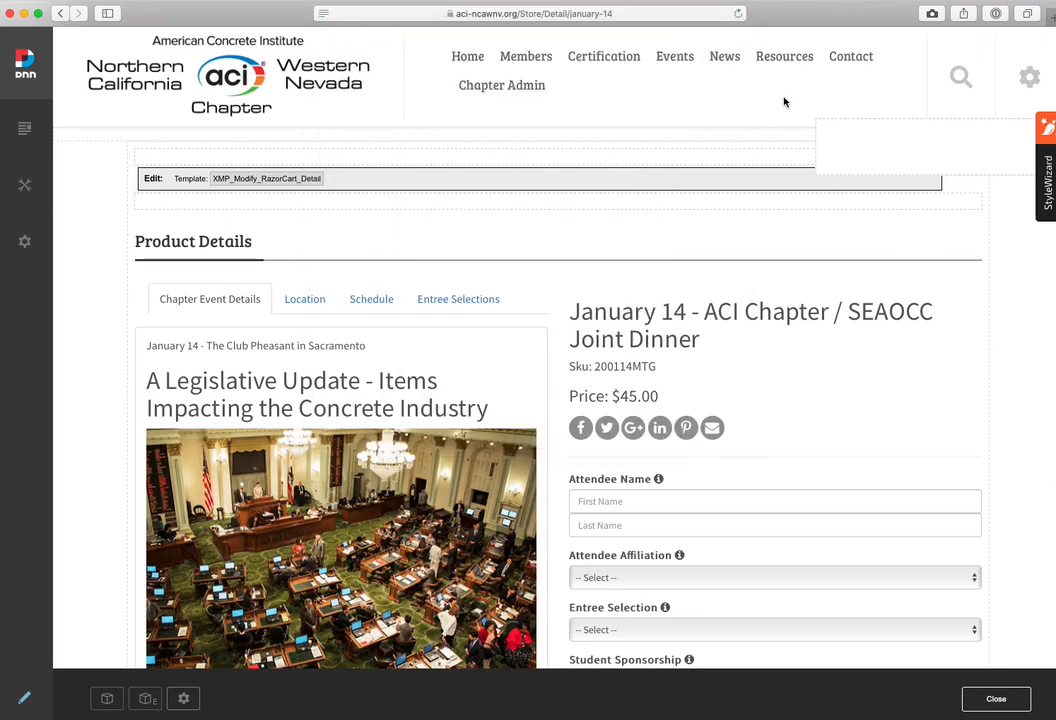
Go to the site's News page and start a new article in its Upcoming Events section
left_click(727, 58)
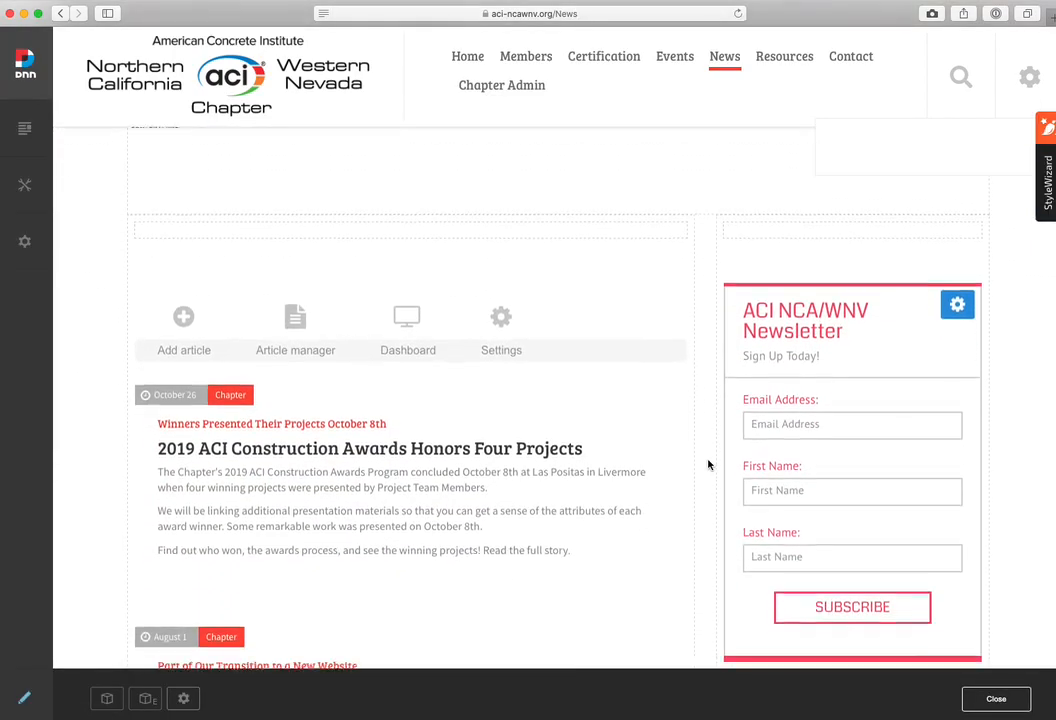
scroll(708, 464, "down", 5)
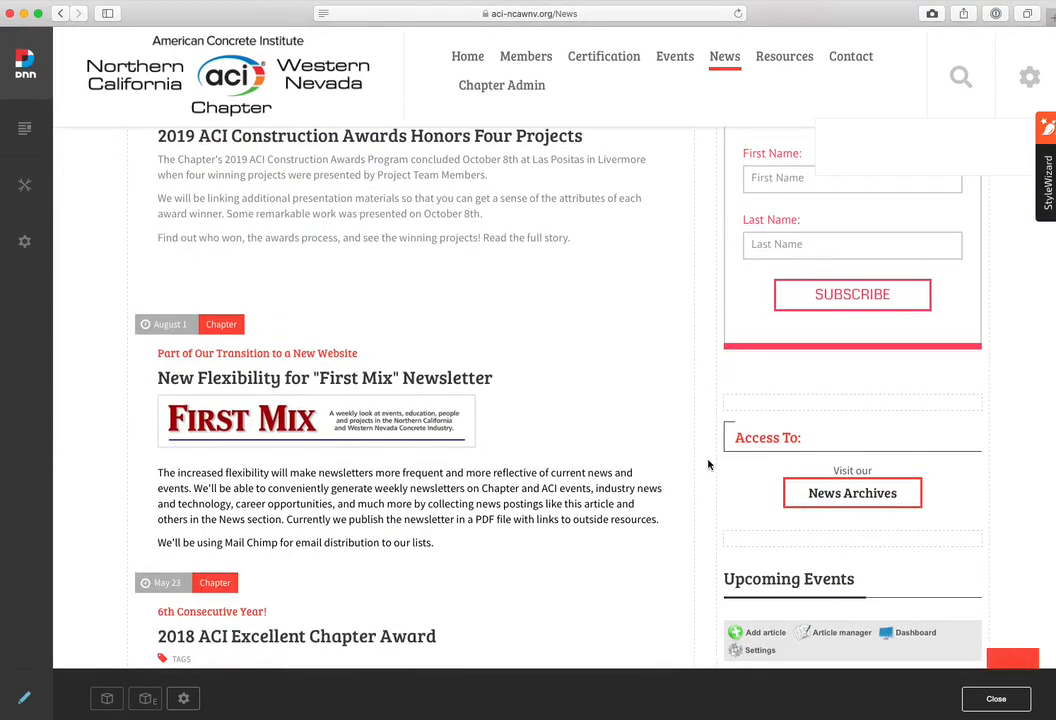
scroll(708, 464, "down", 4)
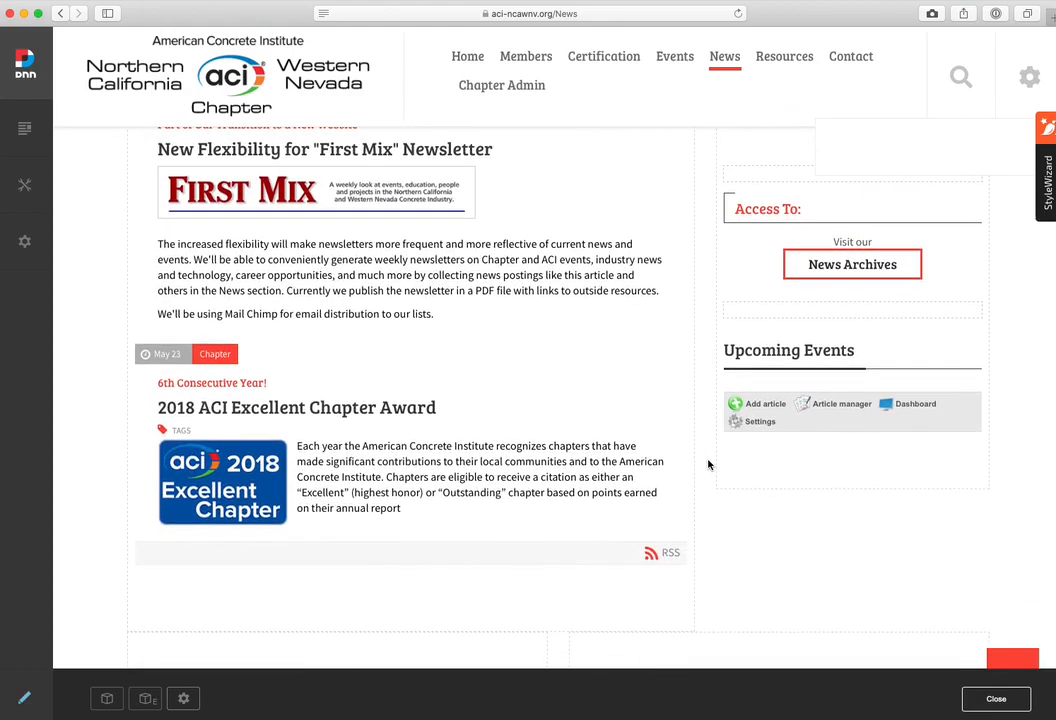
mouse_move(799, 353)
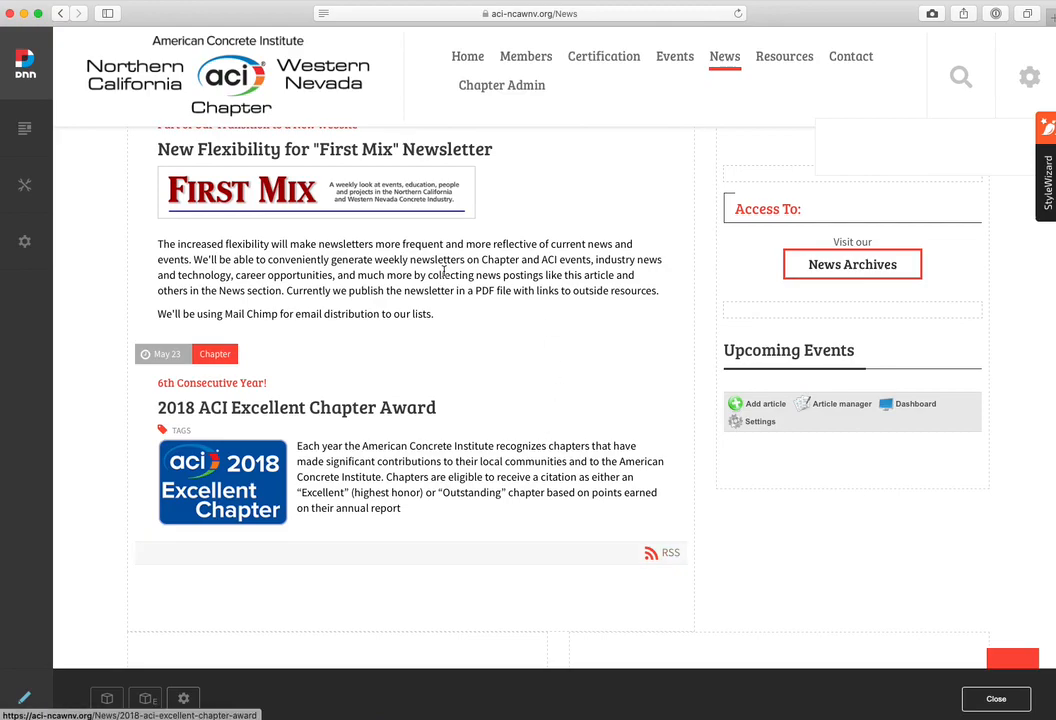
left_click(772, 409)
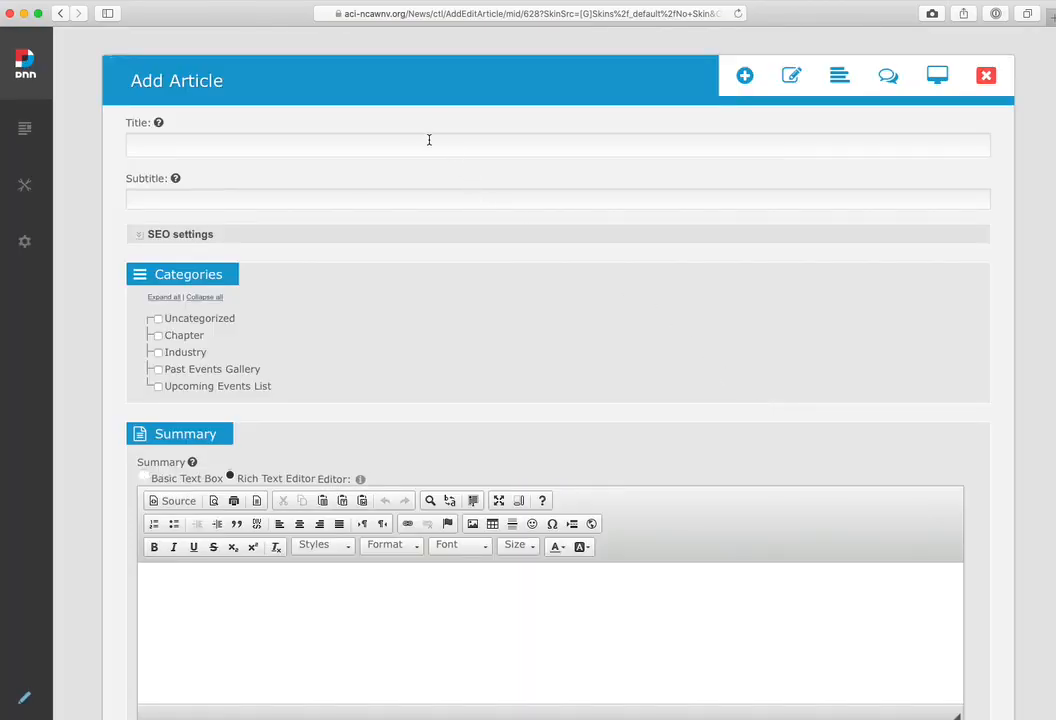
Title the article "January 14 - jan meeting seoxyz" and assign it to the Upcoming Events List category
left_click(441, 146)
type("J")
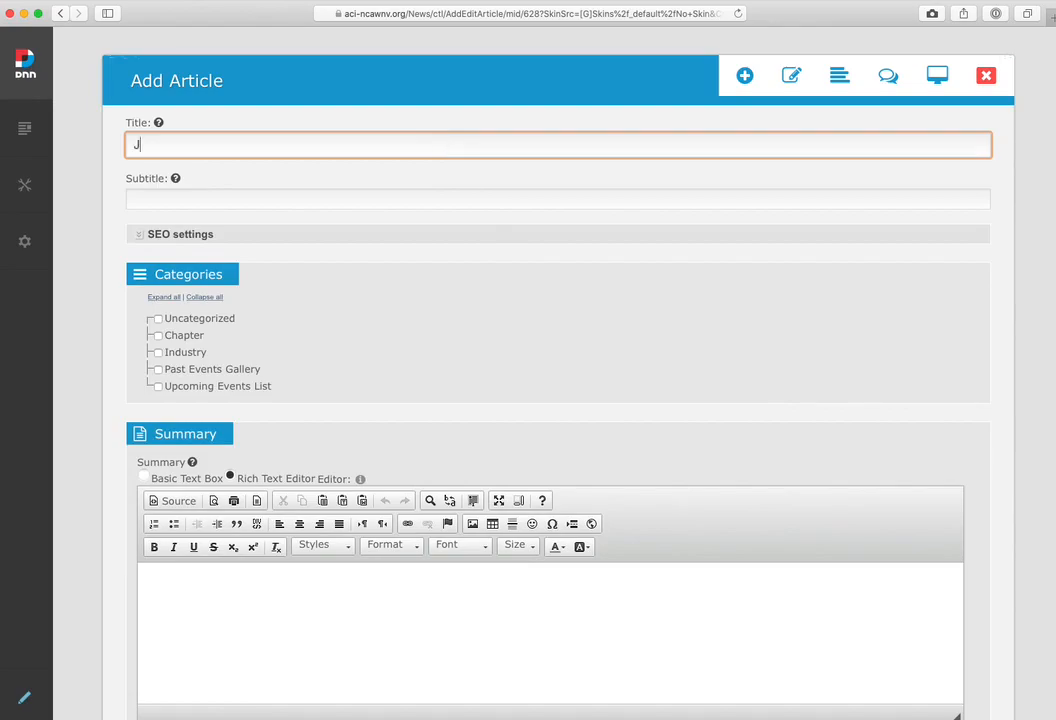
type("anuary 14 -")
type("jan meeting ")
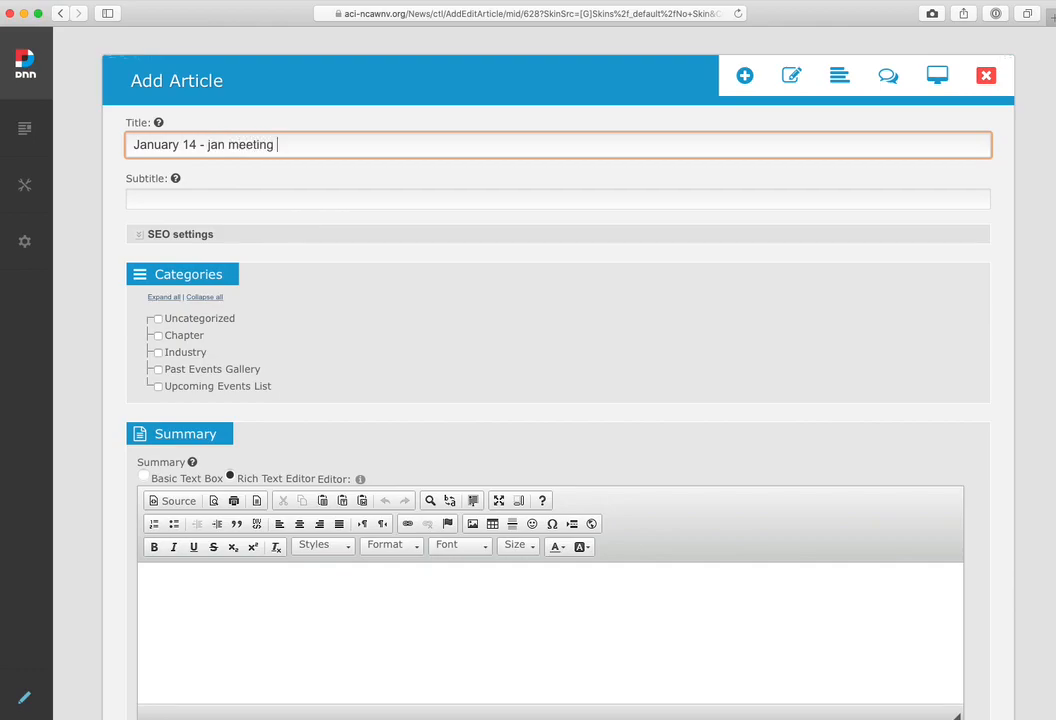
type("seoxyz")
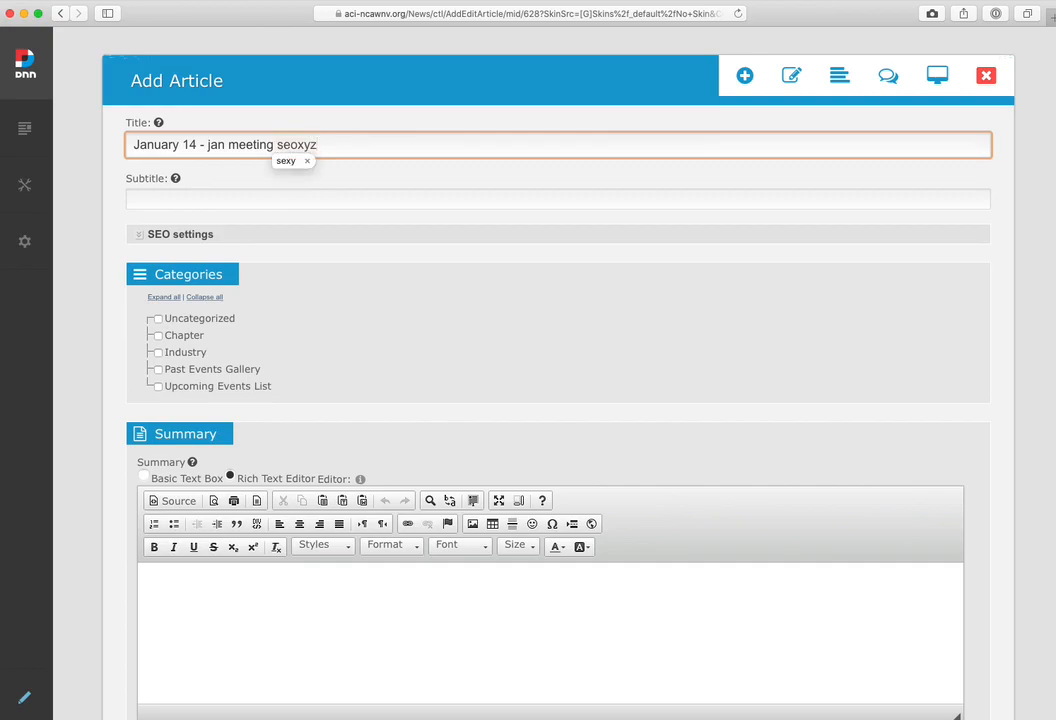
left_click(309, 161)
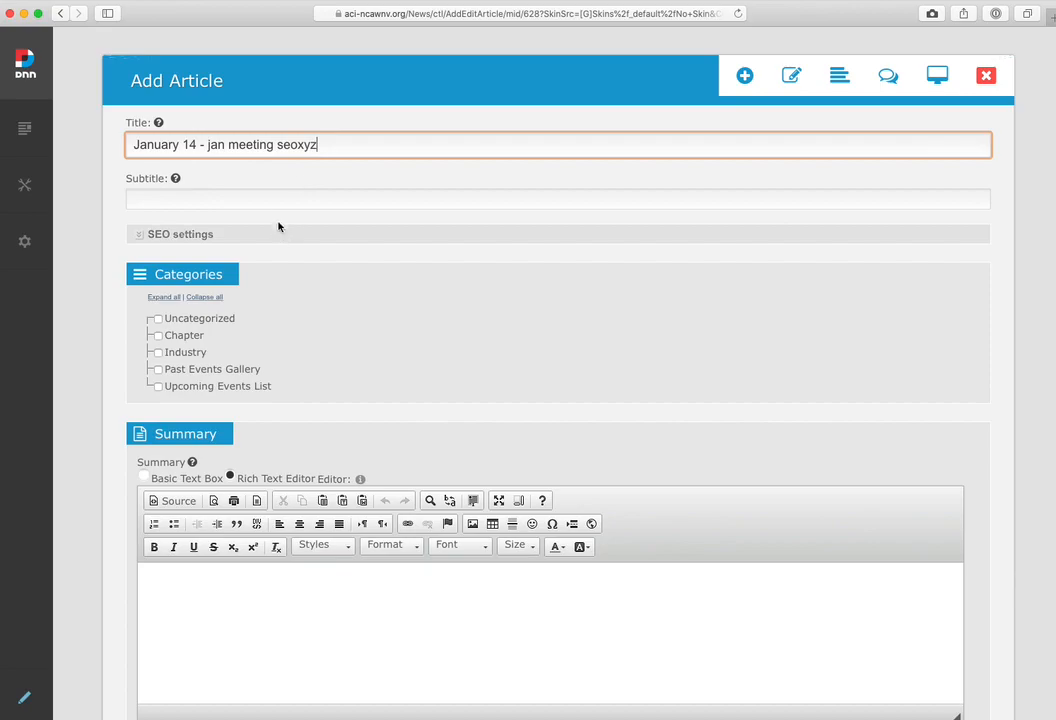
left_click(158, 387)
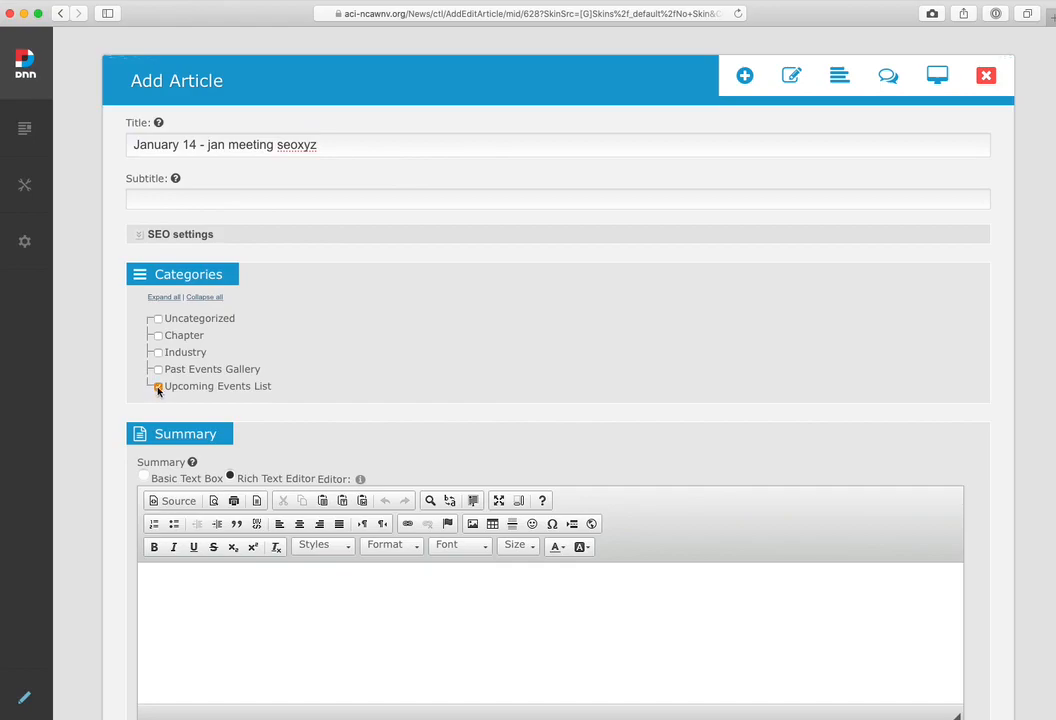
scroll(120, 387, "down", 2)
scroll(120, 387, "down", 1)
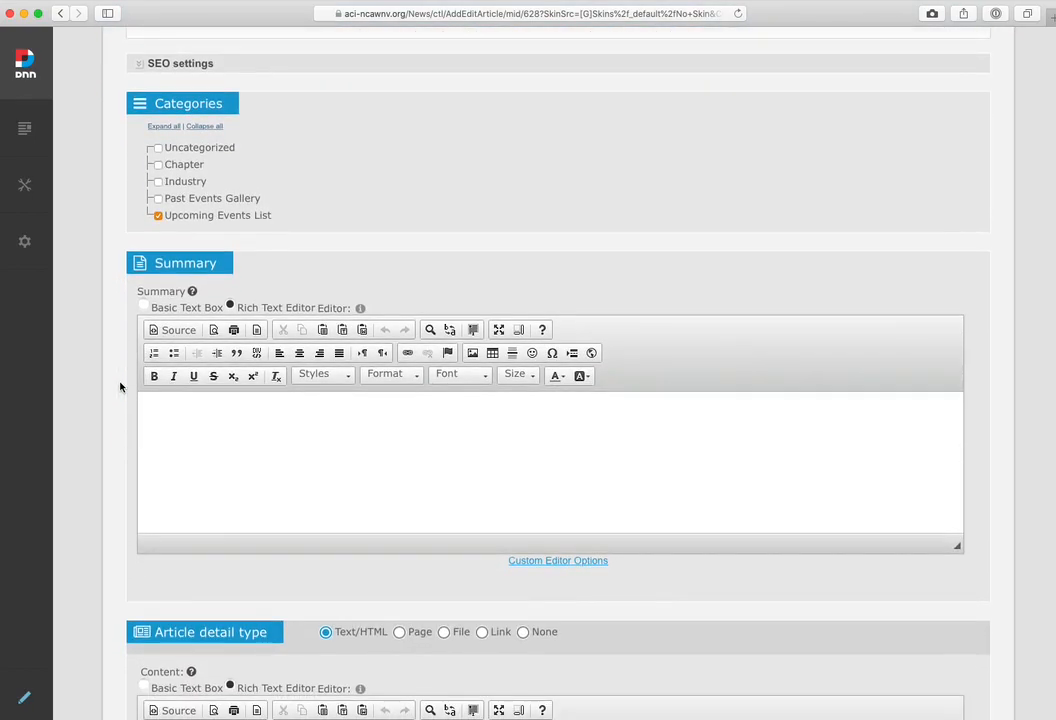
scroll(120, 387, "down", 1)
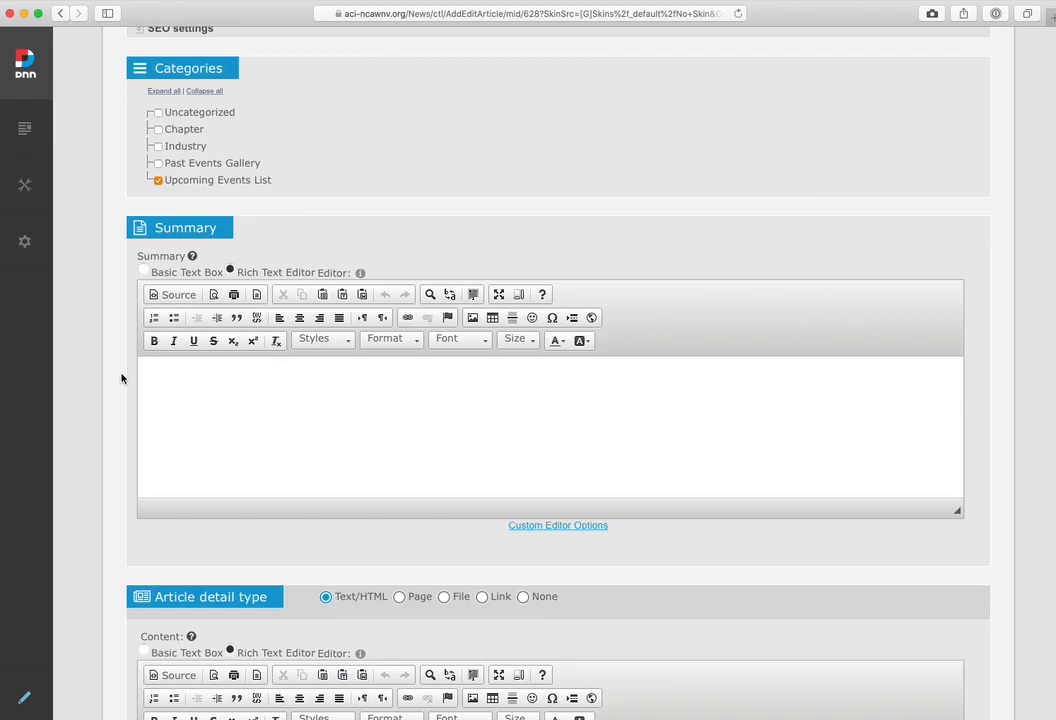
scroll(121, 377, "down", 5)
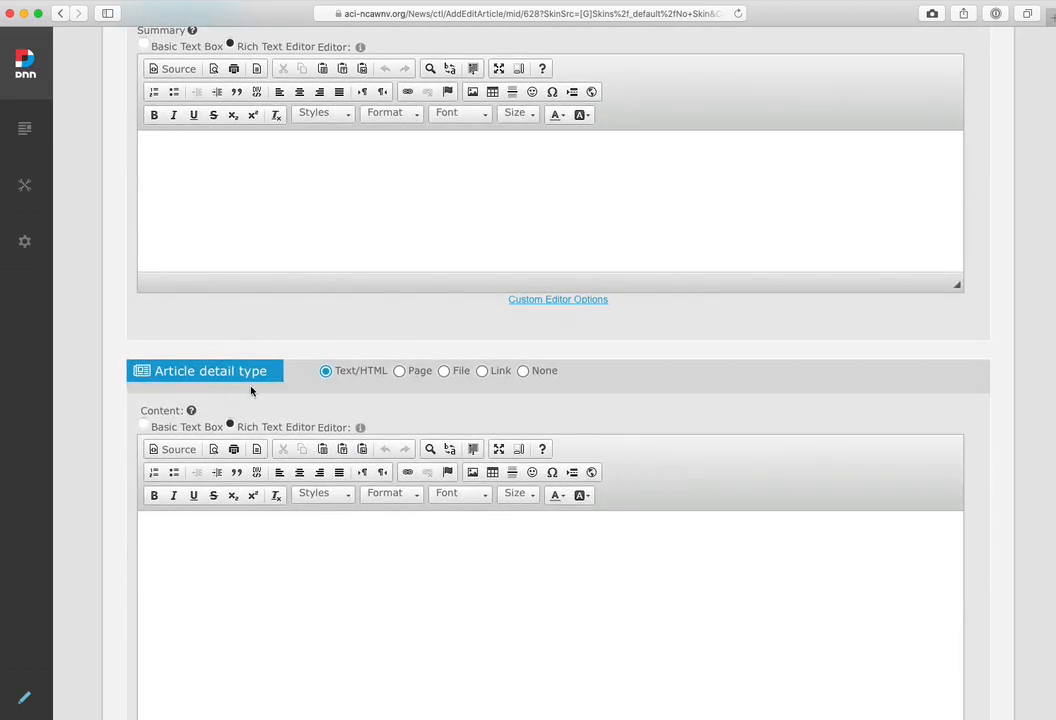
left_click(483, 371)
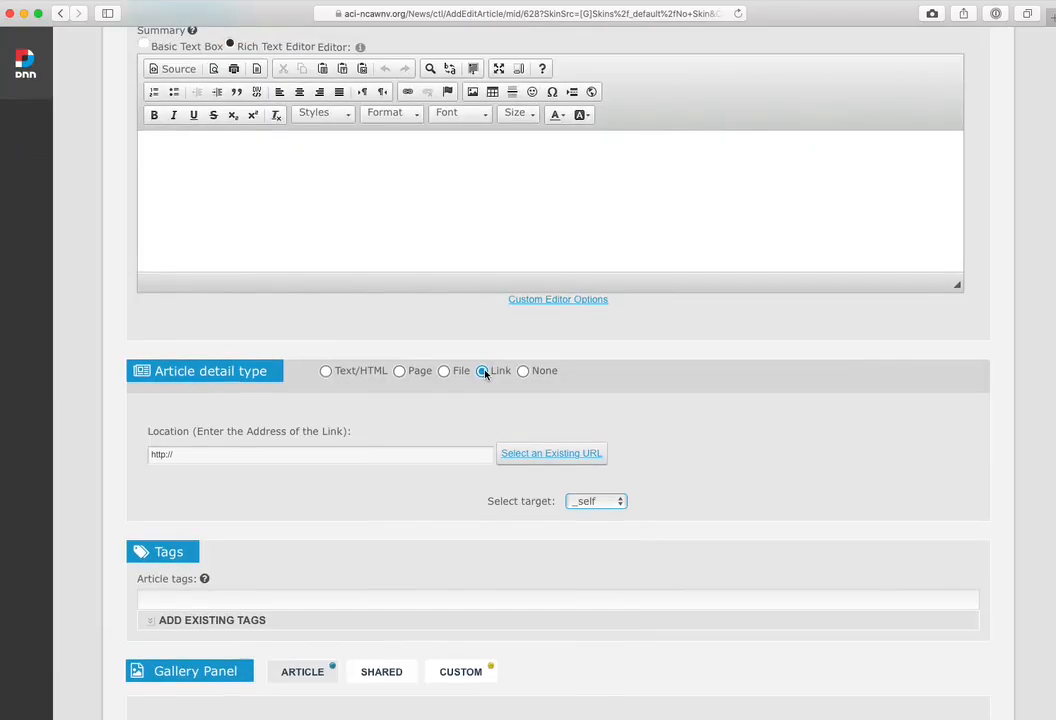
left_click(380, 455)
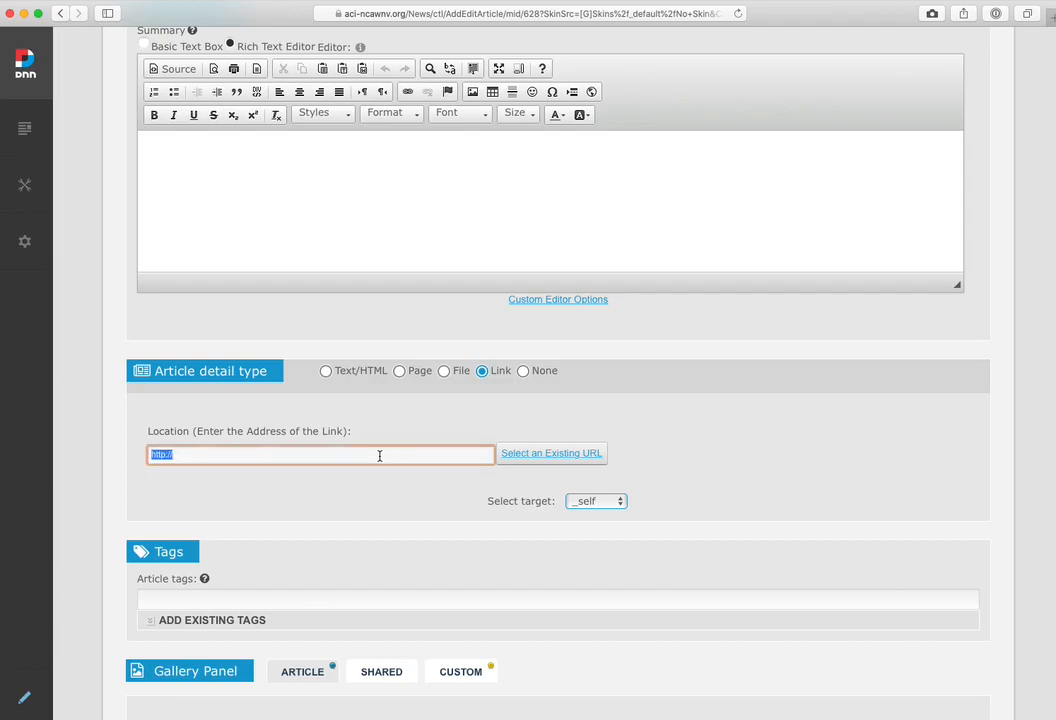
type("https://aci-ncawnv.org/Store/Detail/january-14")
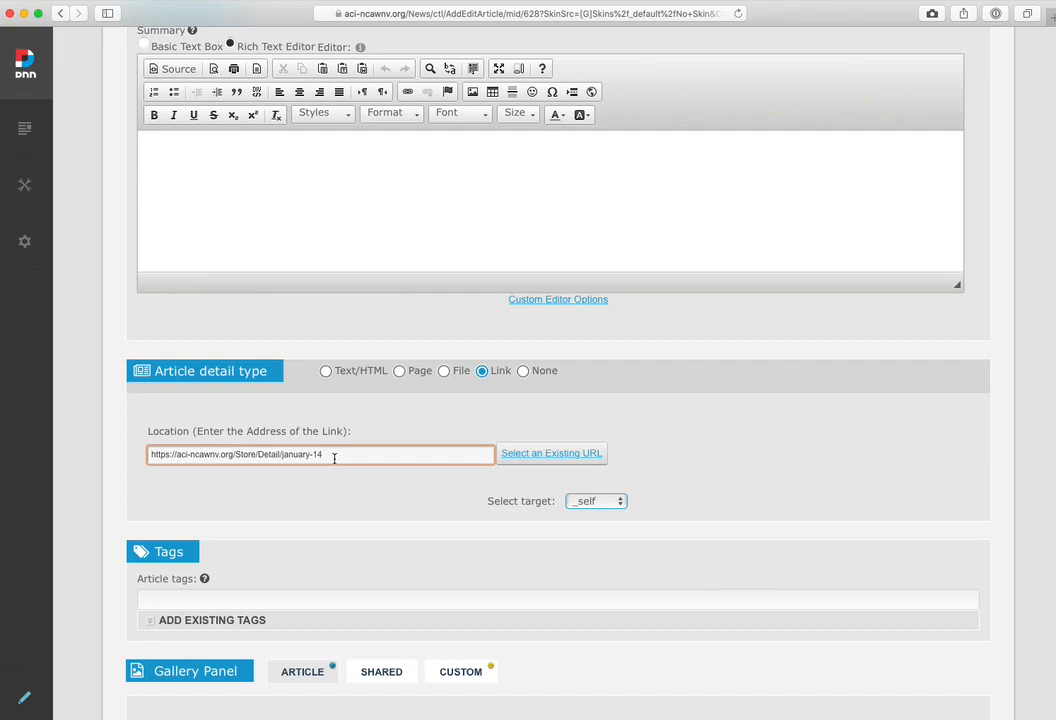
Enable adding the article as an event
scroll(118, 487, "down", 2)
scroll(118, 487, "down", 10)
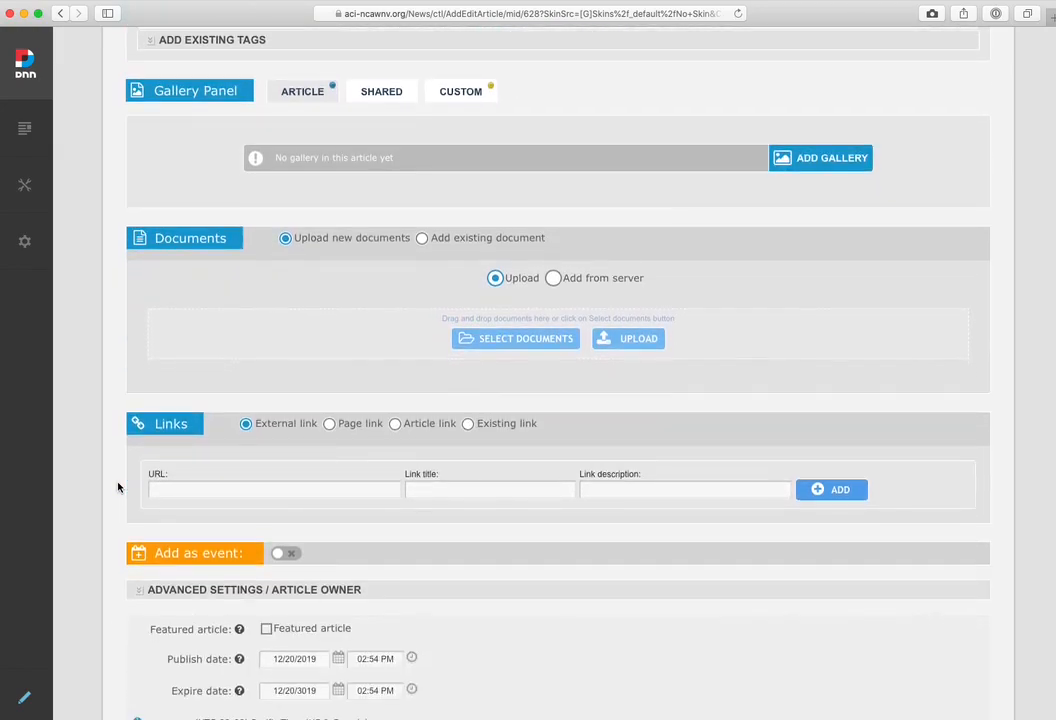
scroll(118, 487, "down", 2)
mouse_move(253, 449)
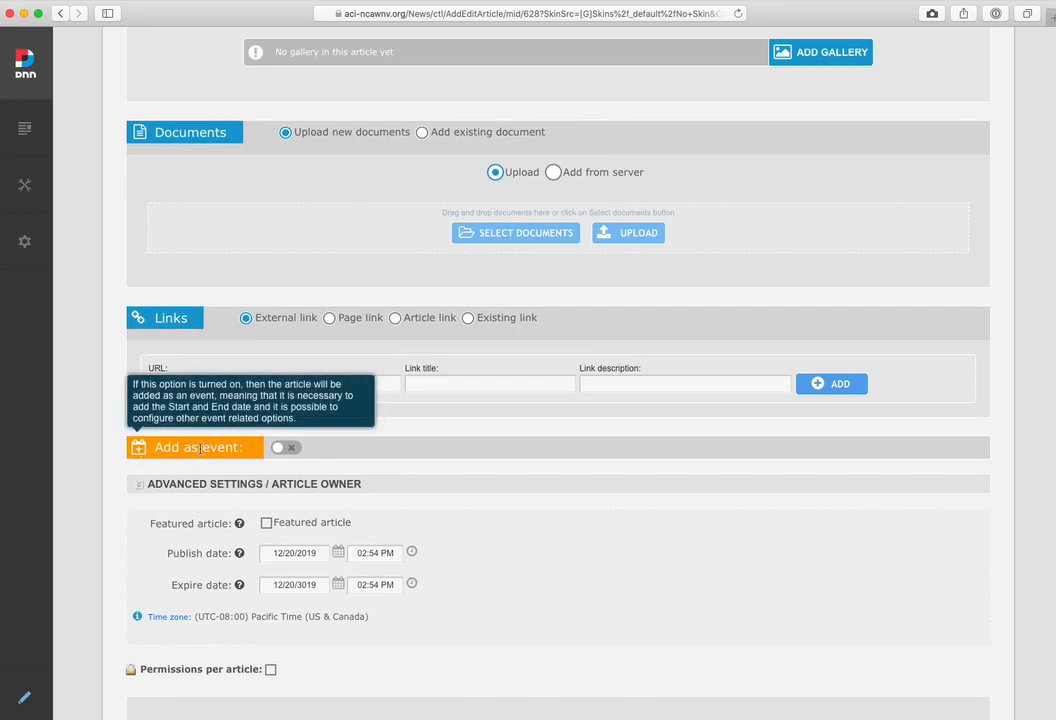
left_click(289, 449)
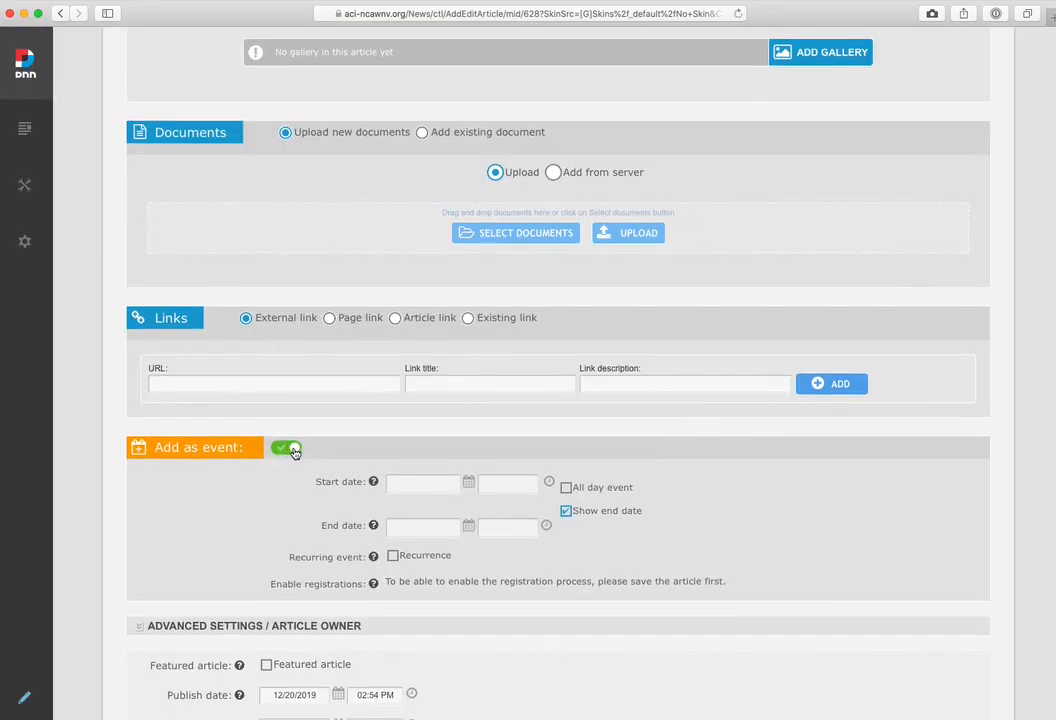
Set the event's start to 1/14/2020 at 07:00 PM
left_click(407, 484)
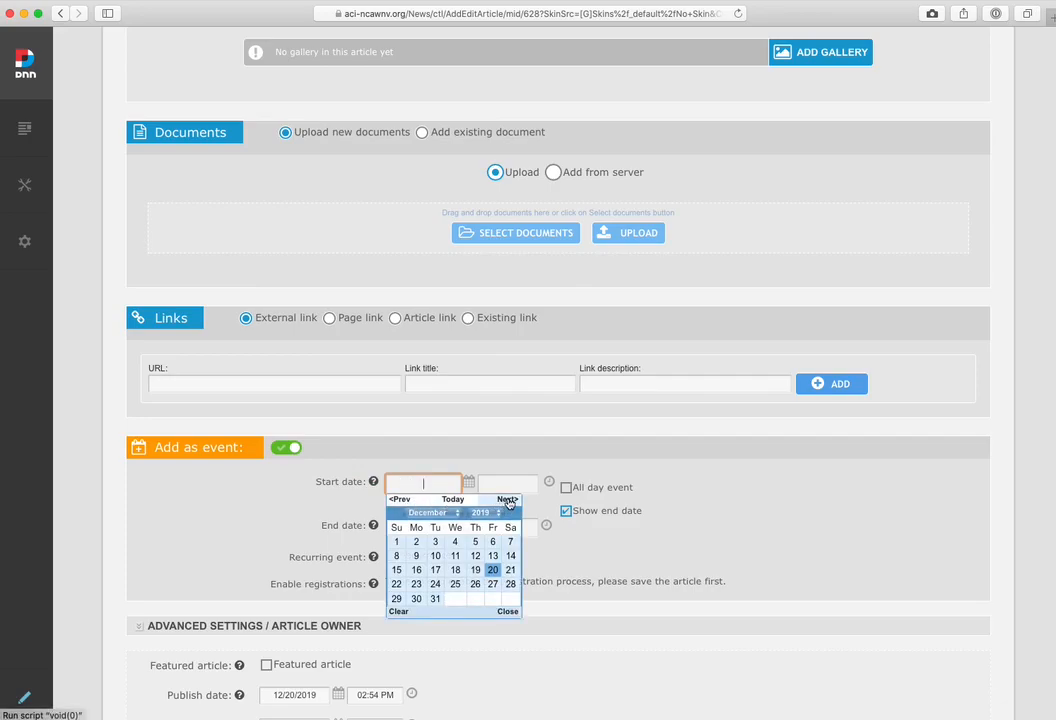
left_click(507, 499)
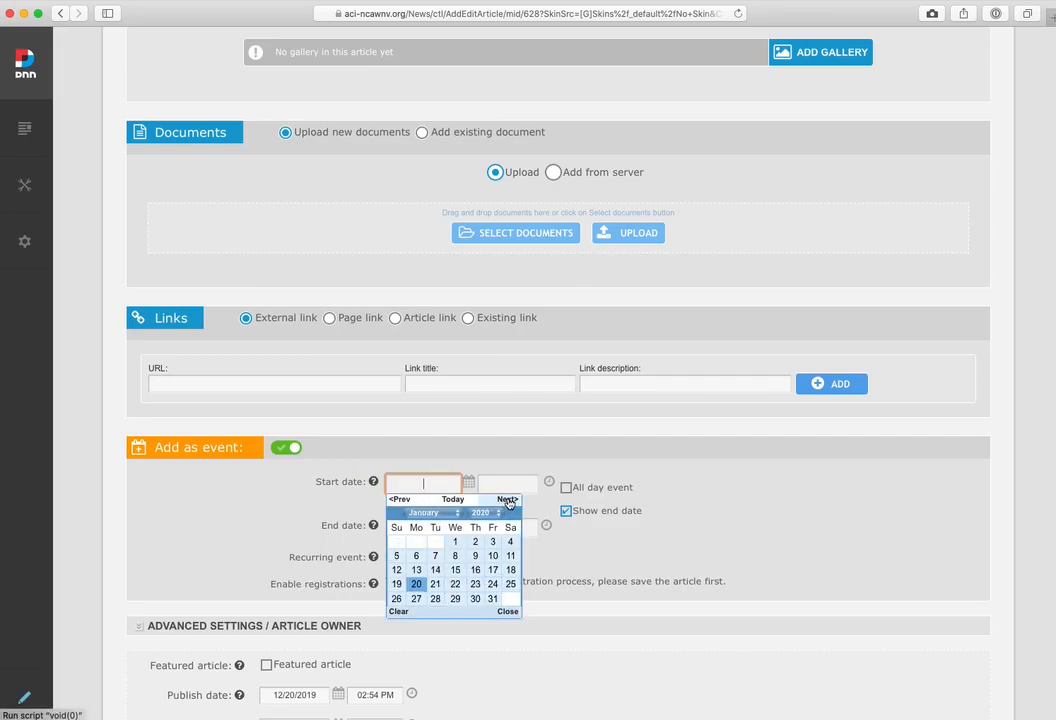
left_click(435, 570)
left_click(507, 485)
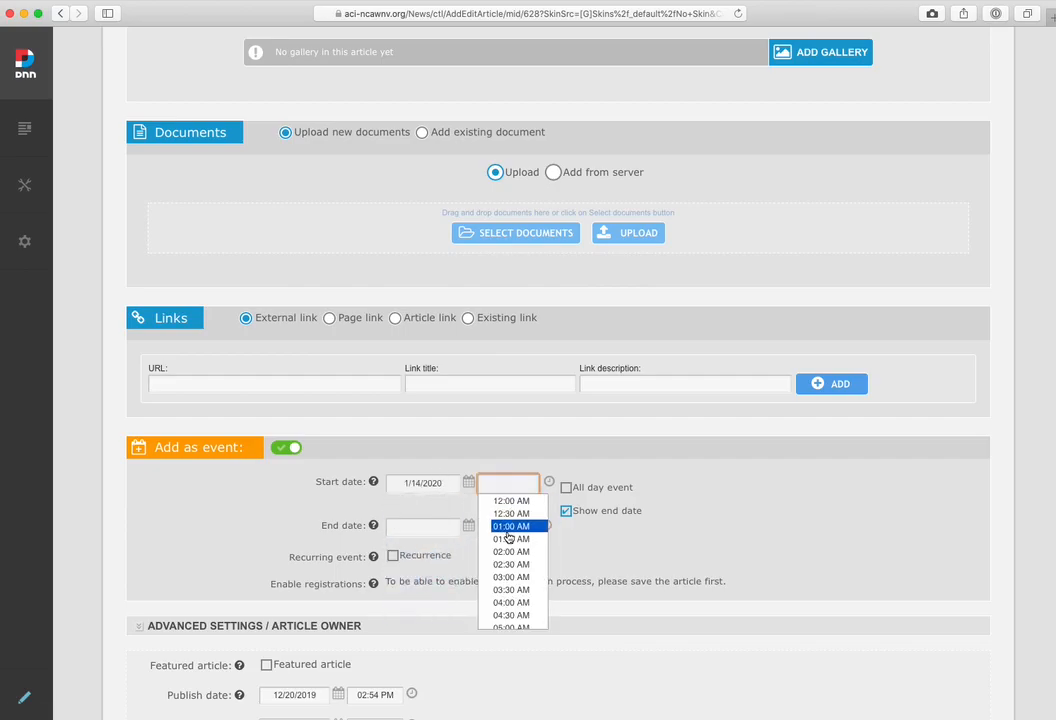
scroll(508, 537, "down", 15)
scroll(508, 537, "down", 5)
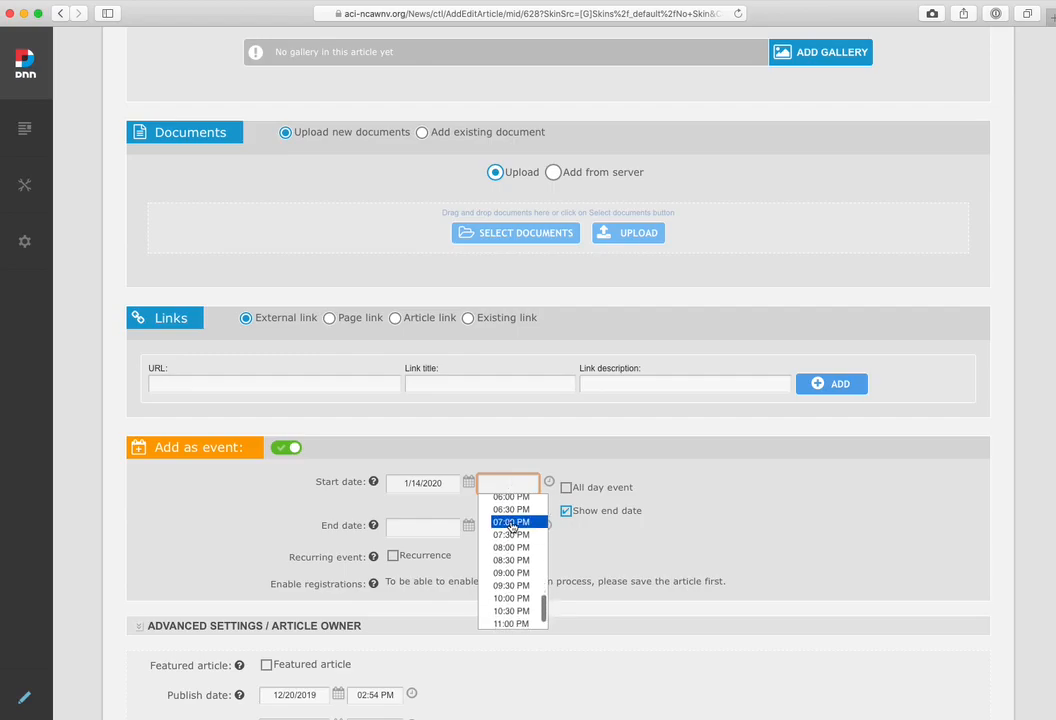
left_click(510, 522)
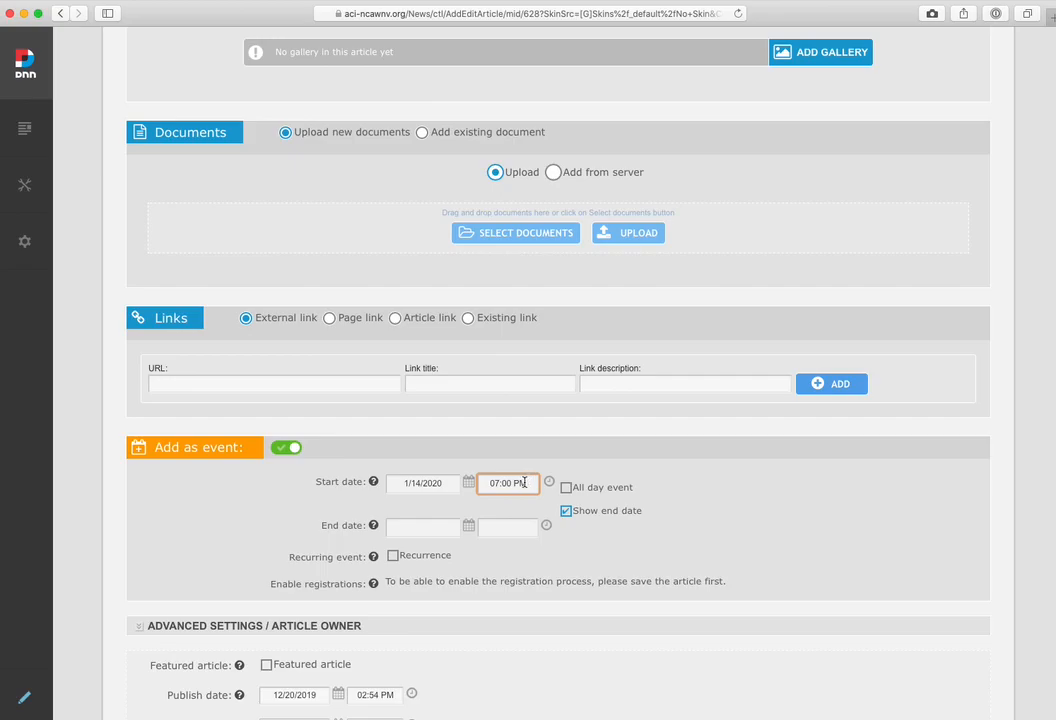
Set the event's end to 1/14/2020 at 09:00 PM
left_click(426, 526)
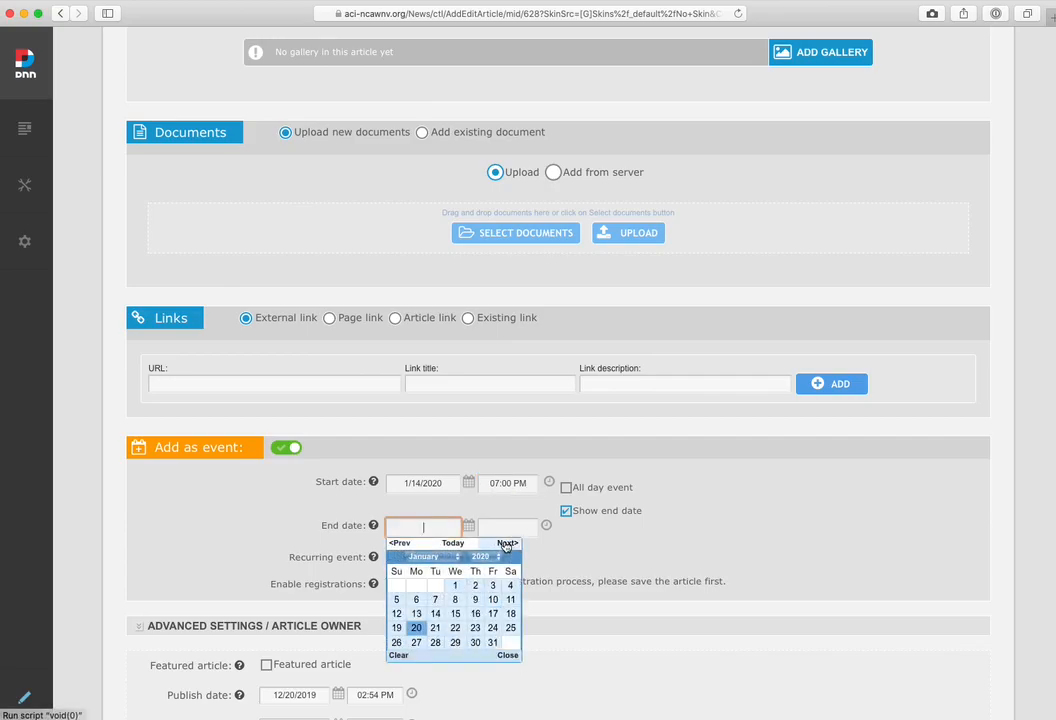
left_click(435, 613)
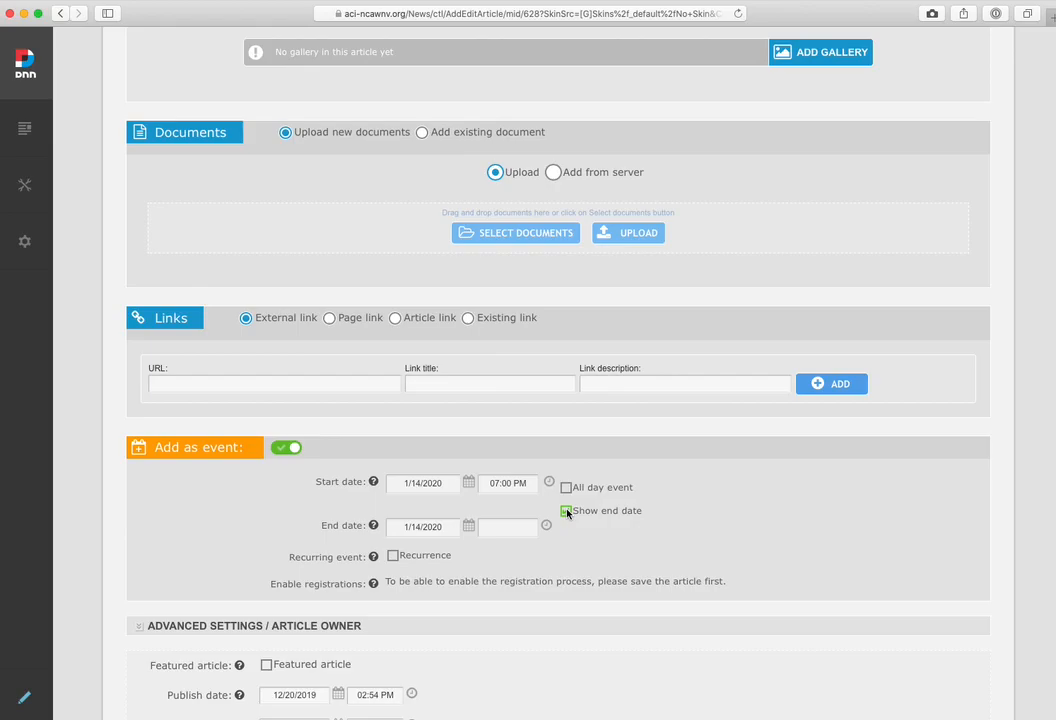
left_click(517, 526)
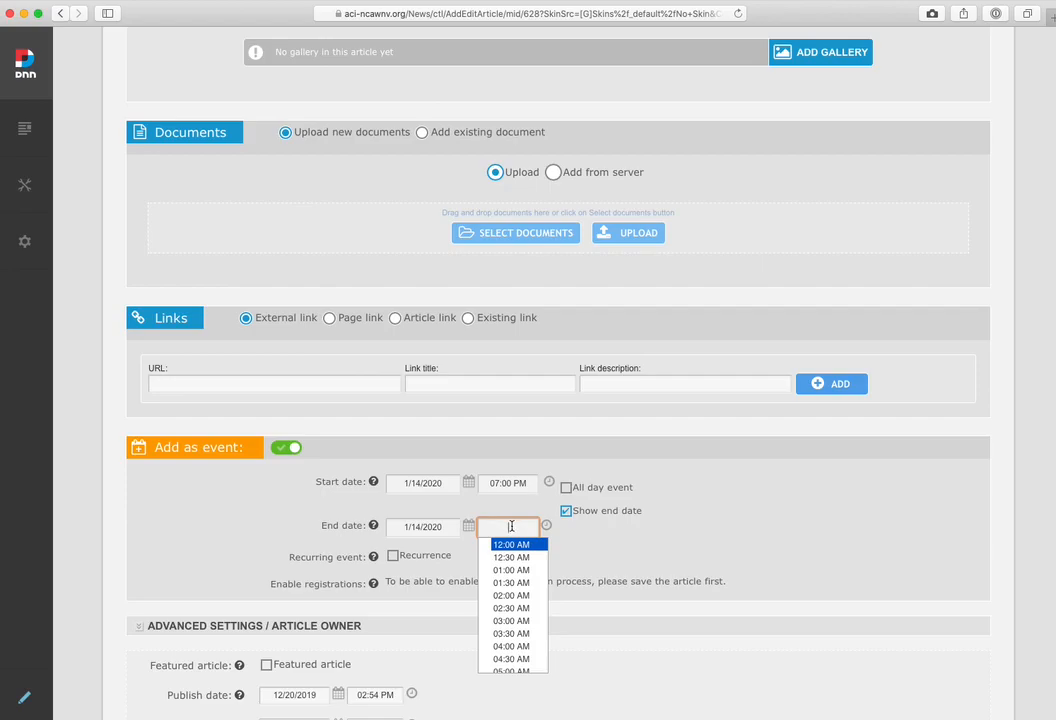
scroll(515, 590, "down", 5)
scroll(518, 595, "down", 4)
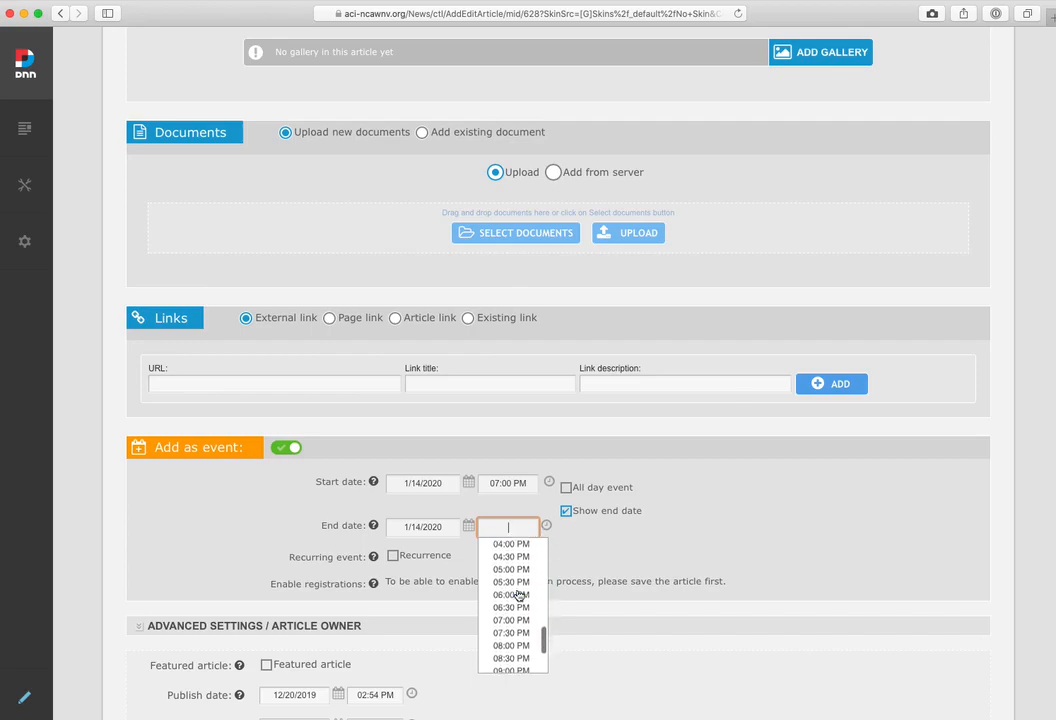
left_click(511, 608)
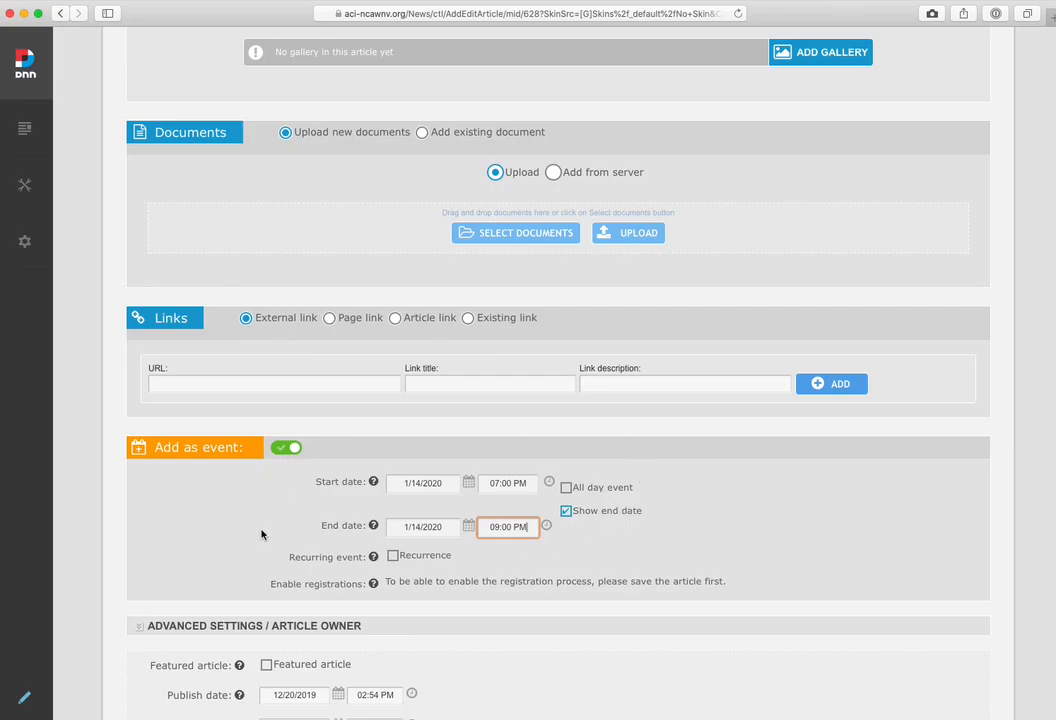
Save and close the January 14 article, then check the Upcoming Events list on the News page
scroll(261, 534, "down", 5)
scroll(261, 531, "down", 1)
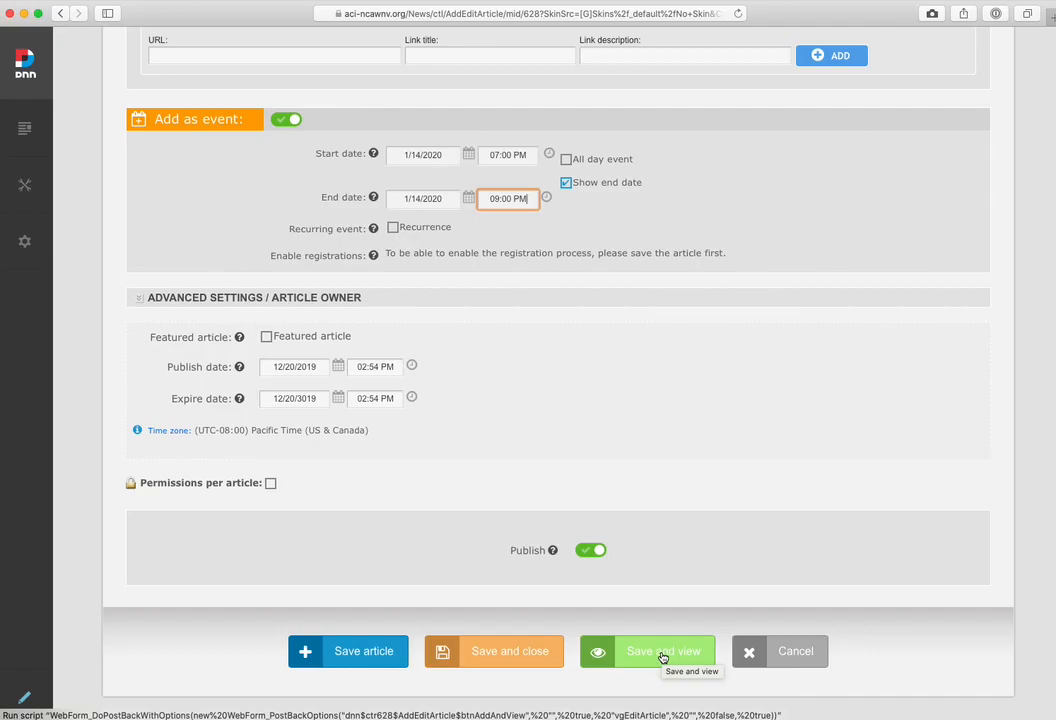
left_click(528, 654)
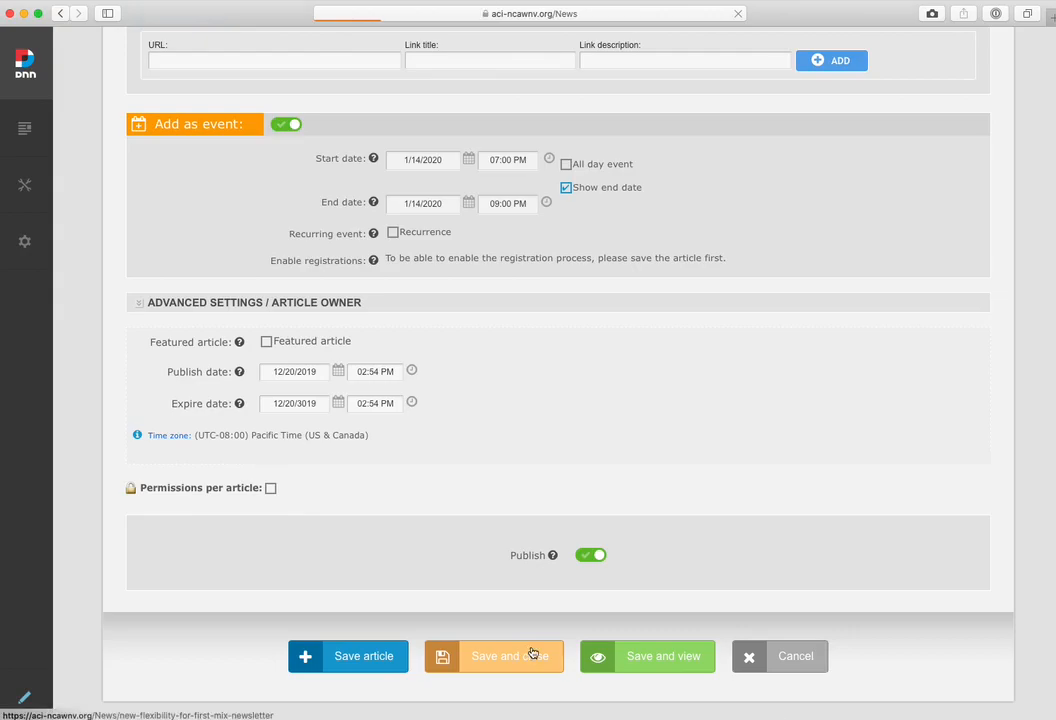
scroll(705, 531, "down", 6)
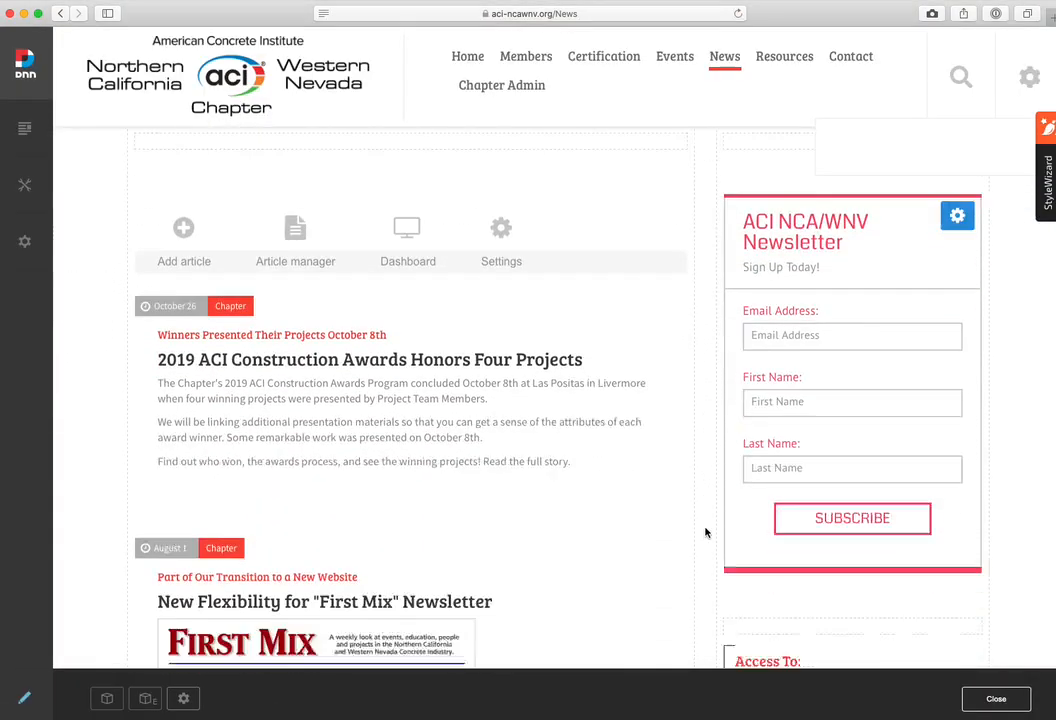
scroll(705, 531, "down", 3)
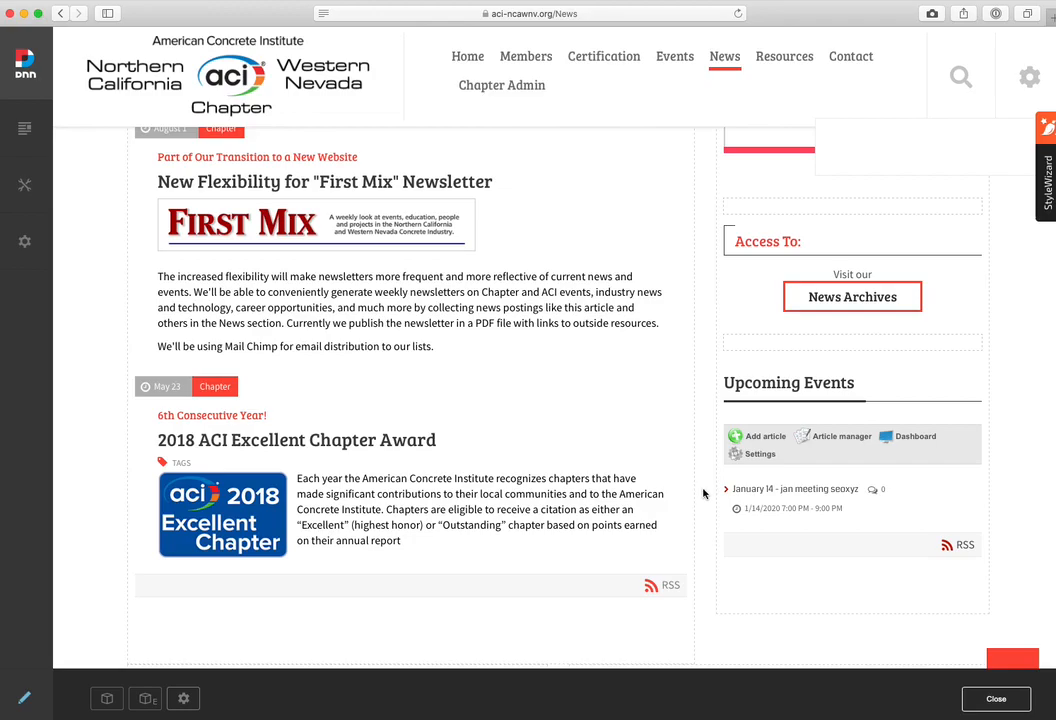
Start an ACI News article titled "May 1 - Golf Outing - Save the Date" and assign it to the Upcoming Events List and Chapter categories
scroll(548, 357, "up", 5)
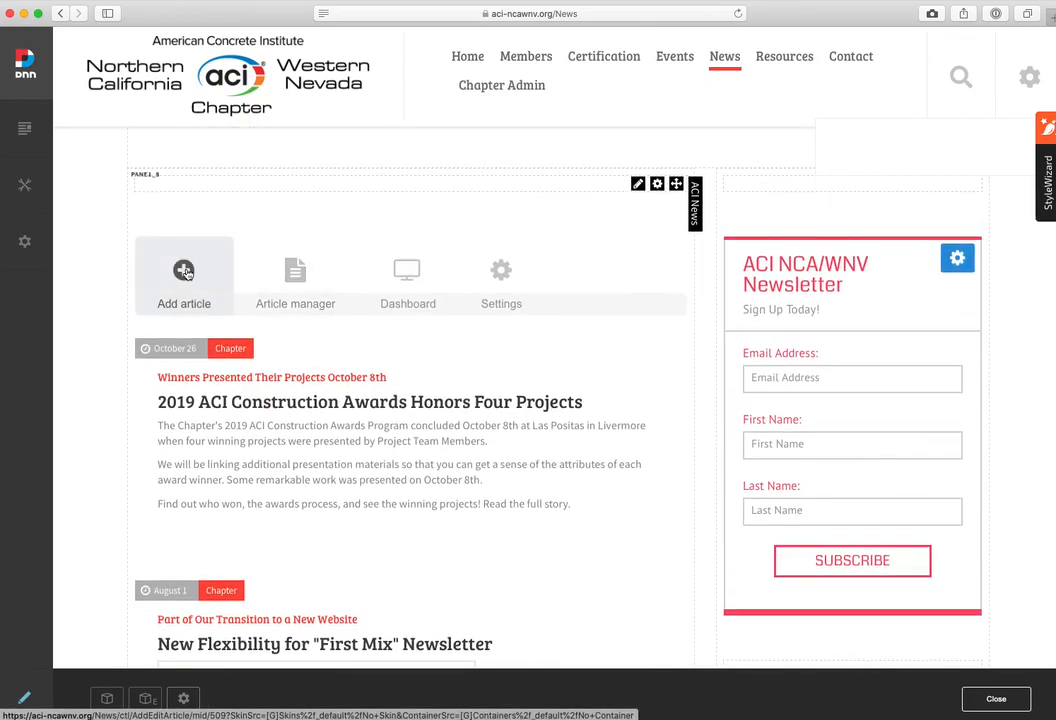
left_click(184, 272)
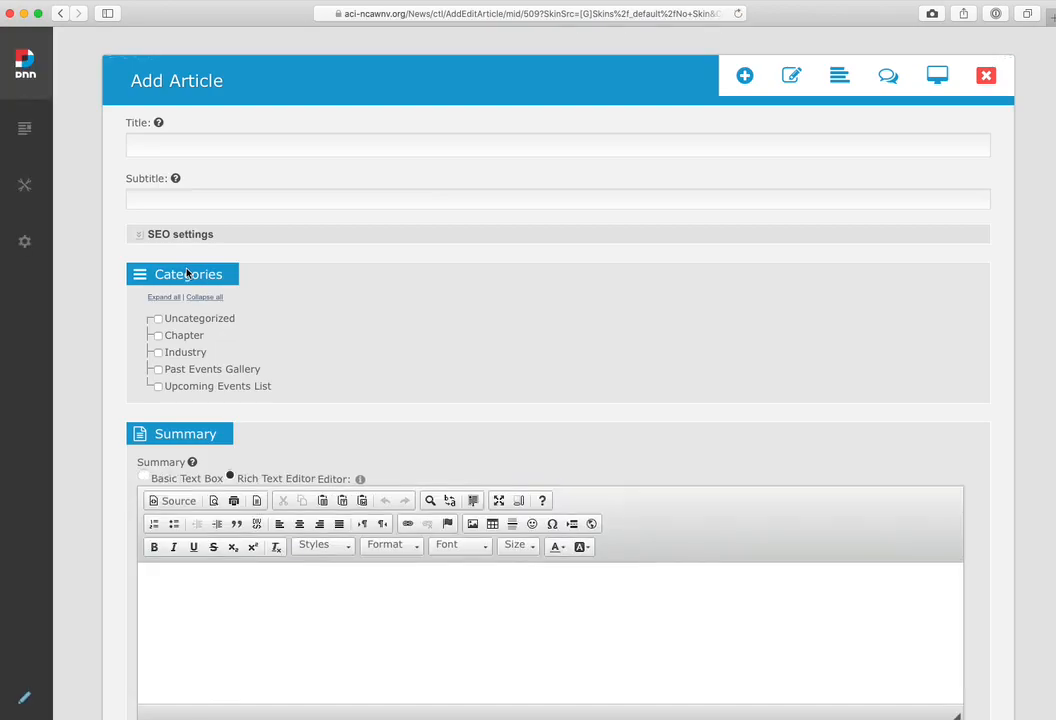
left_click(220, 148)
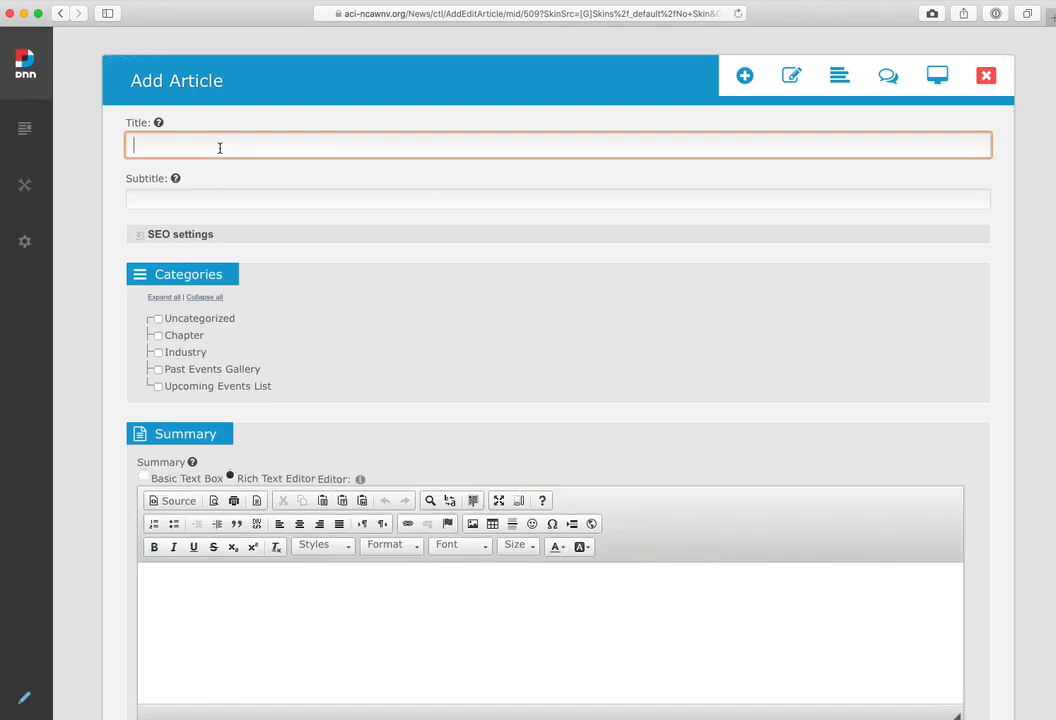
type("May 1 - Golf Outing - Save the Date")
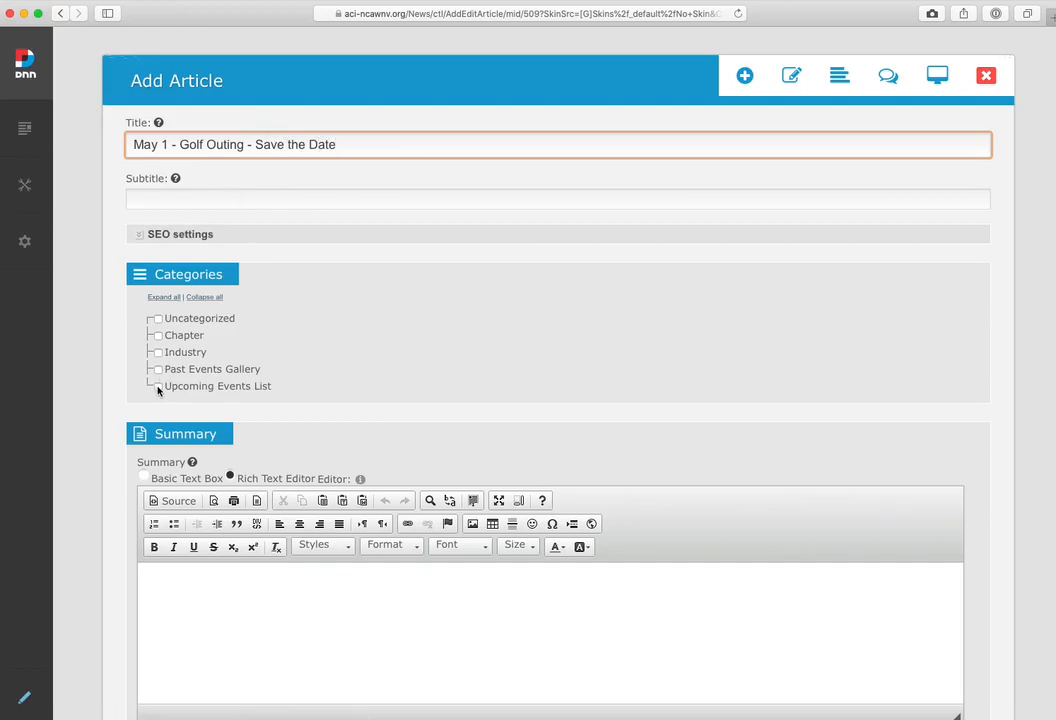
left_click(157, 388)
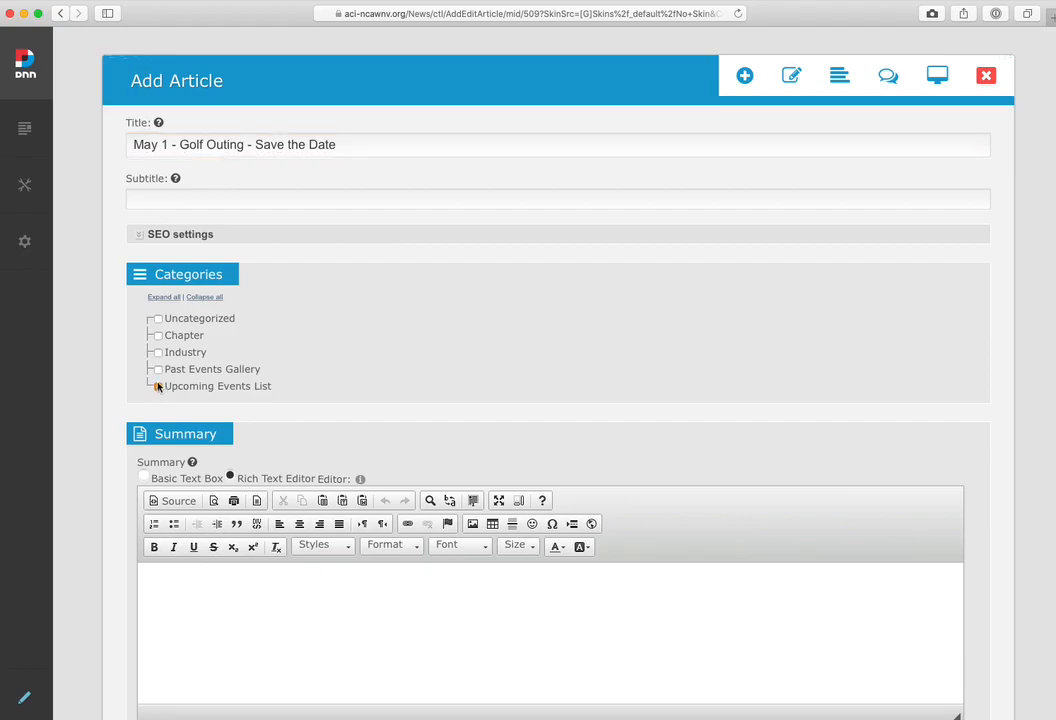
left_click(158, 337)
Write the article summary "Make sure you save the date - May 1st we'll all get together for our annual golf classic."
scroll(118, 356, "down", 3)
left_click(212, 342)
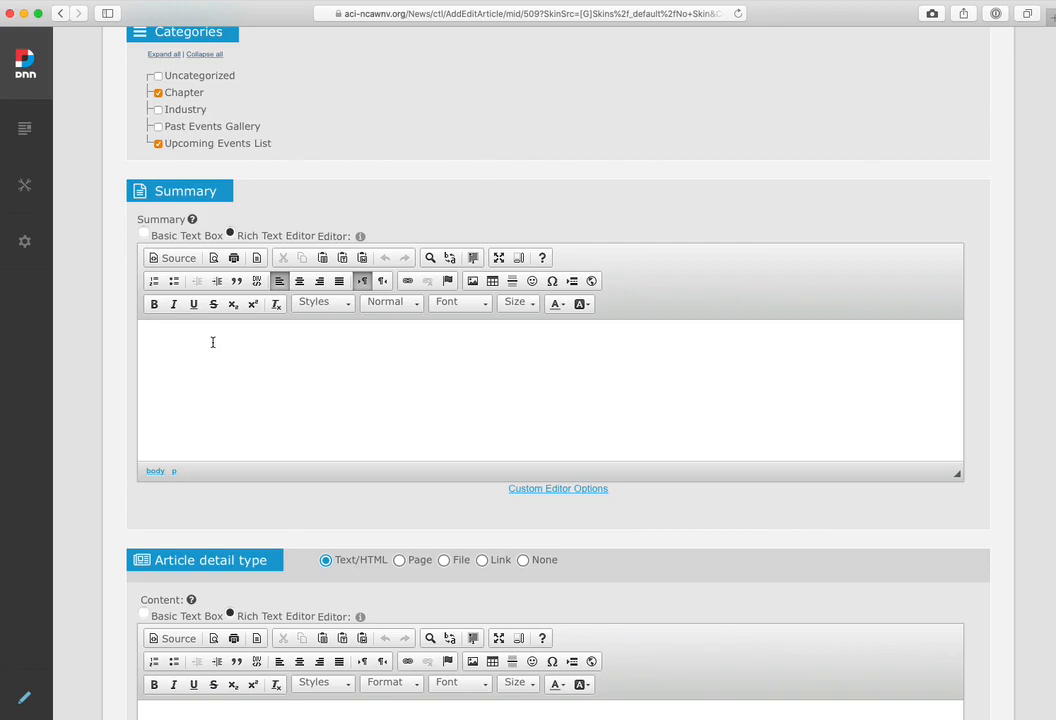
type("Make sure you save the date - May 1st we'll ")
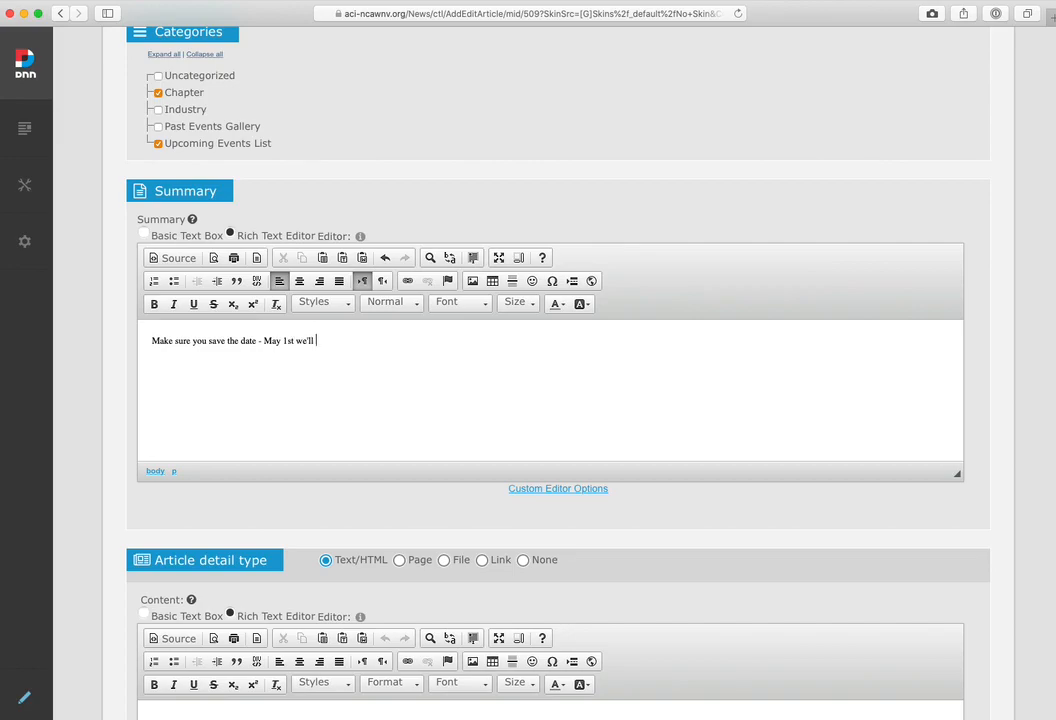
type("all get together for our annual go")
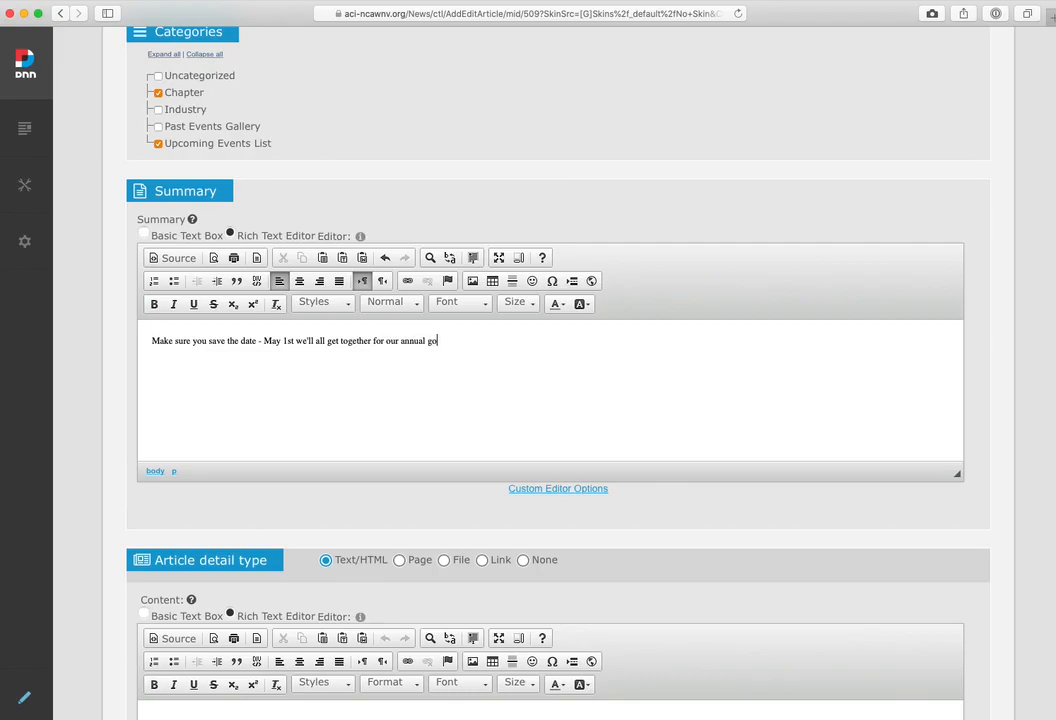
type("lf classic.")
Copy the summary sentence into the article's Text/HTML content
left_click_drag(151, 341, 147, 370)
key("super+c")
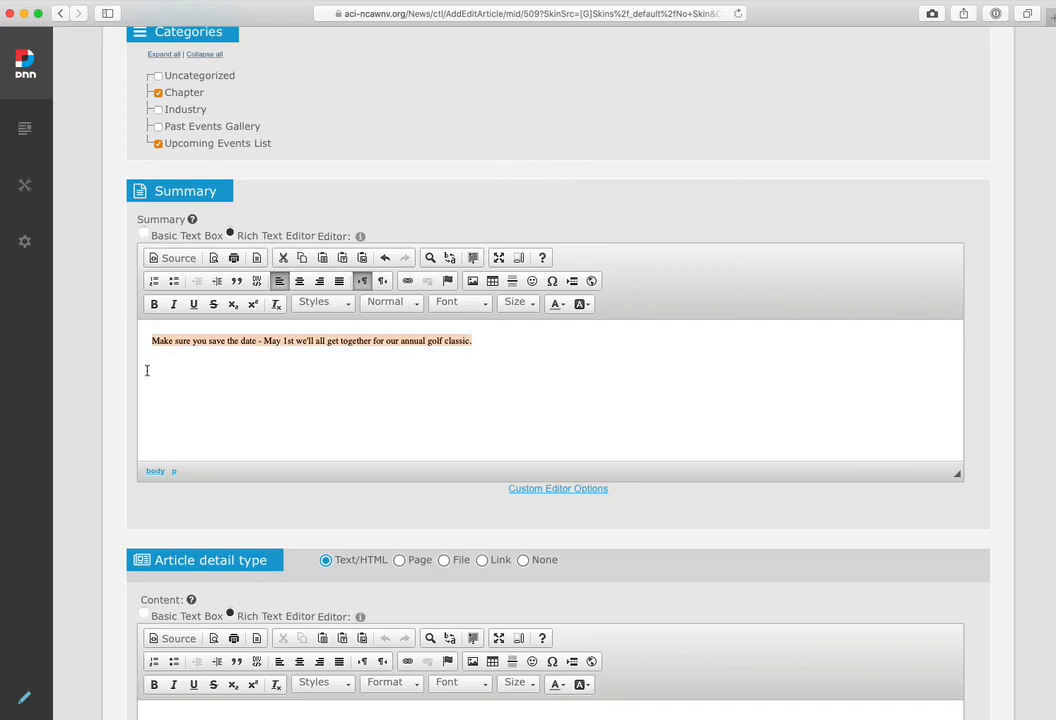
scroll(147, 370, "down", 5)
left_click(181, 385)
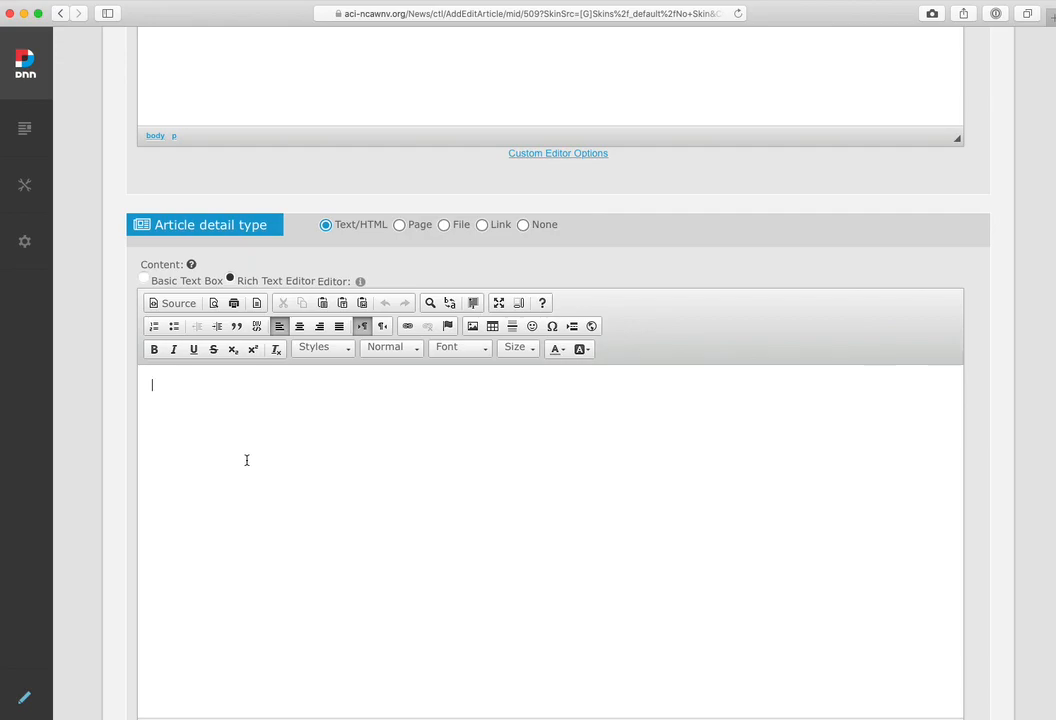
key("super+v")
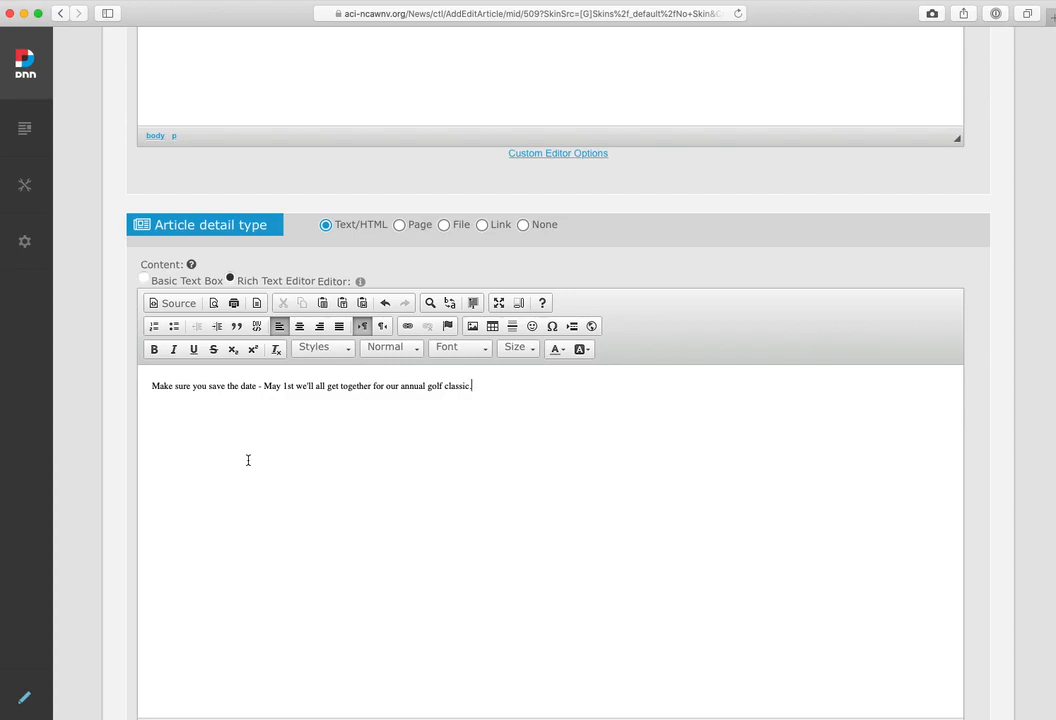
Below the pasted sentence, add the lines "The venue is" and "and we'll have lotsw of prizes.", each followed by filler text
key("Return")
type("The venue is dlfsdjglsdjfrsldigsfl;gjs")
key("Return")
key("Return")
type("and we'll have lotsw of prices")
key("BackSpace")
key("BackSpace")
key("BackSpace")
type("zes.  fklajsdflkdsajfdslk")
type("fjsl")
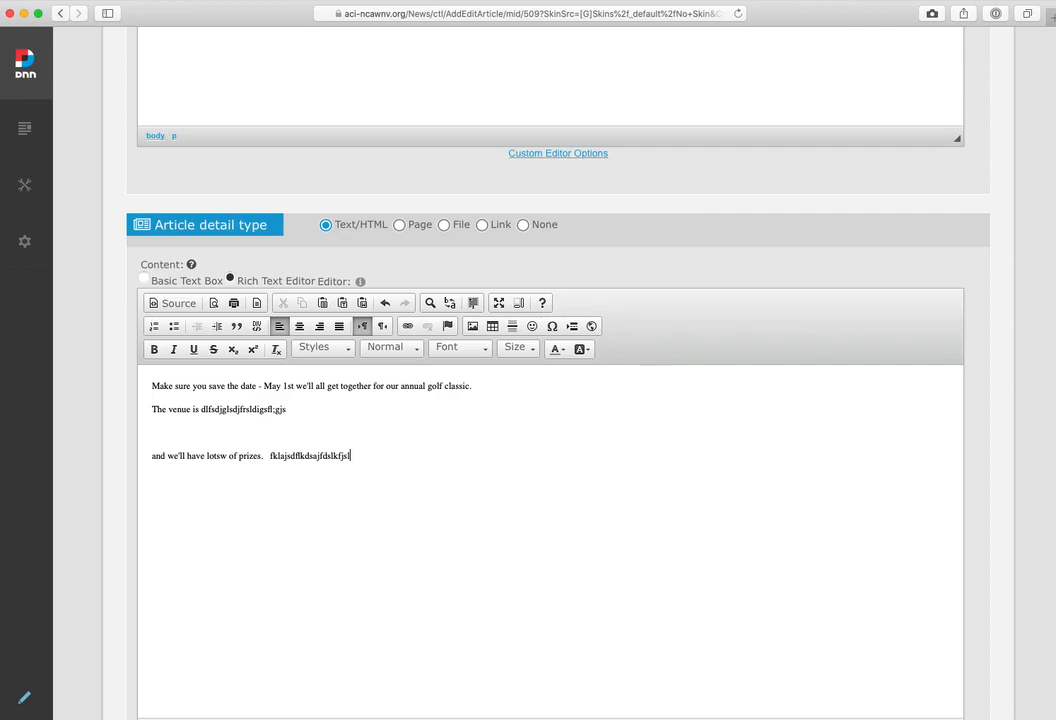
Enable adding the golf outing article as an event
scroll(117, 465, "down", 10)
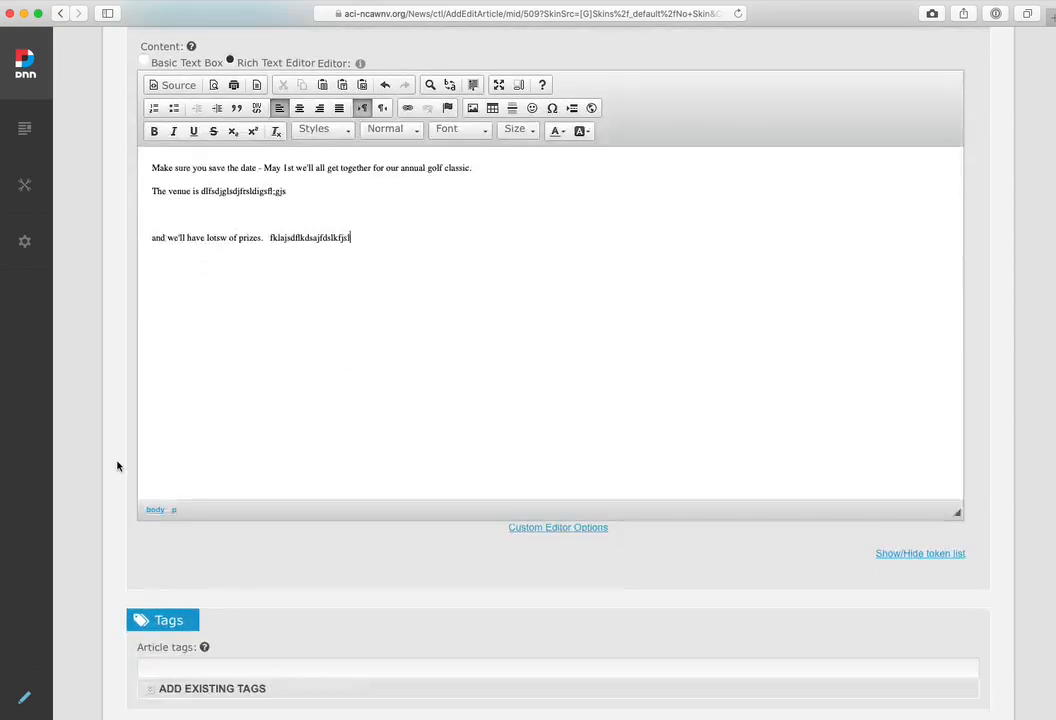
scroll(117, 465, "down", 10)
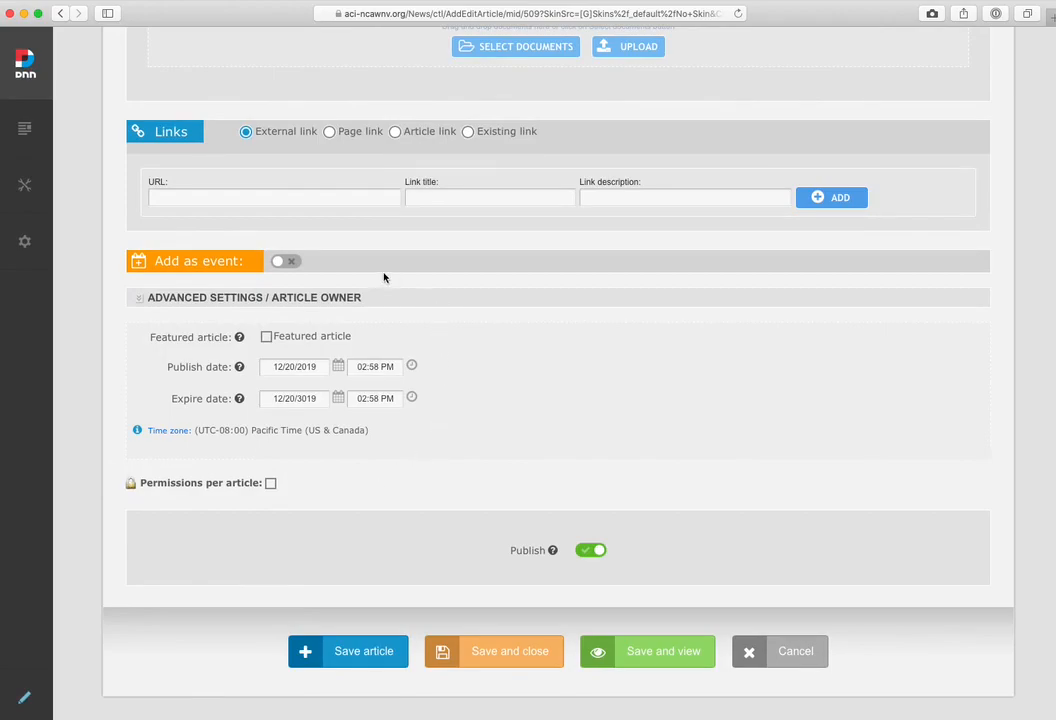
left_click(290, 262)
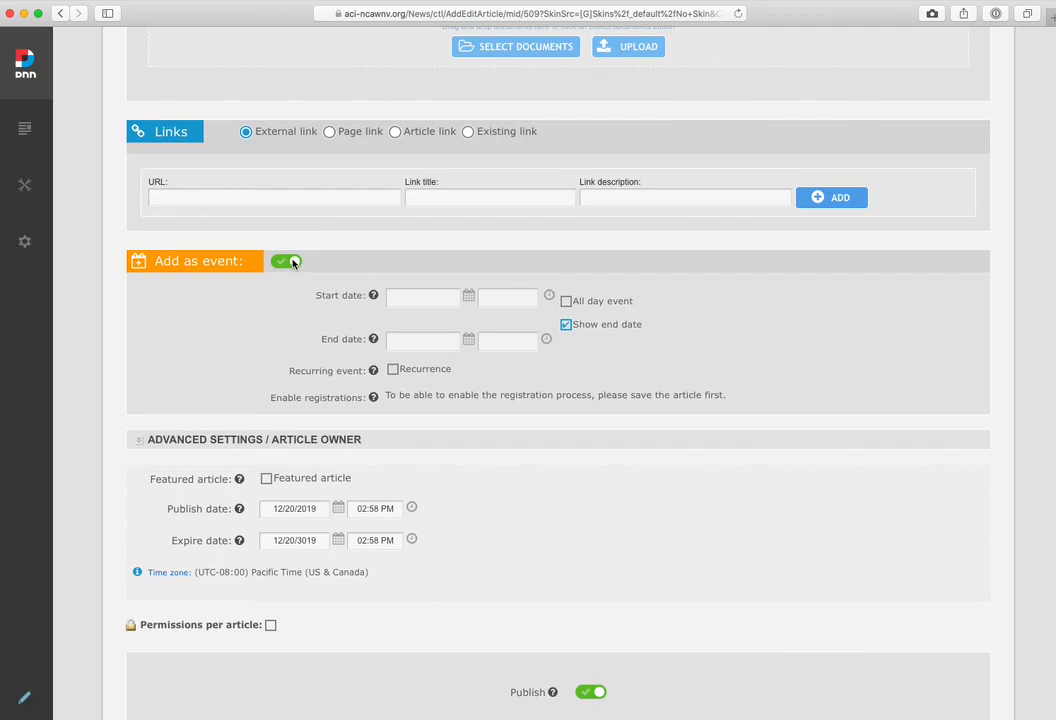
Set the golf outing event's start to 5/1/2020 at 07:00 AM
left_click(410, 294)
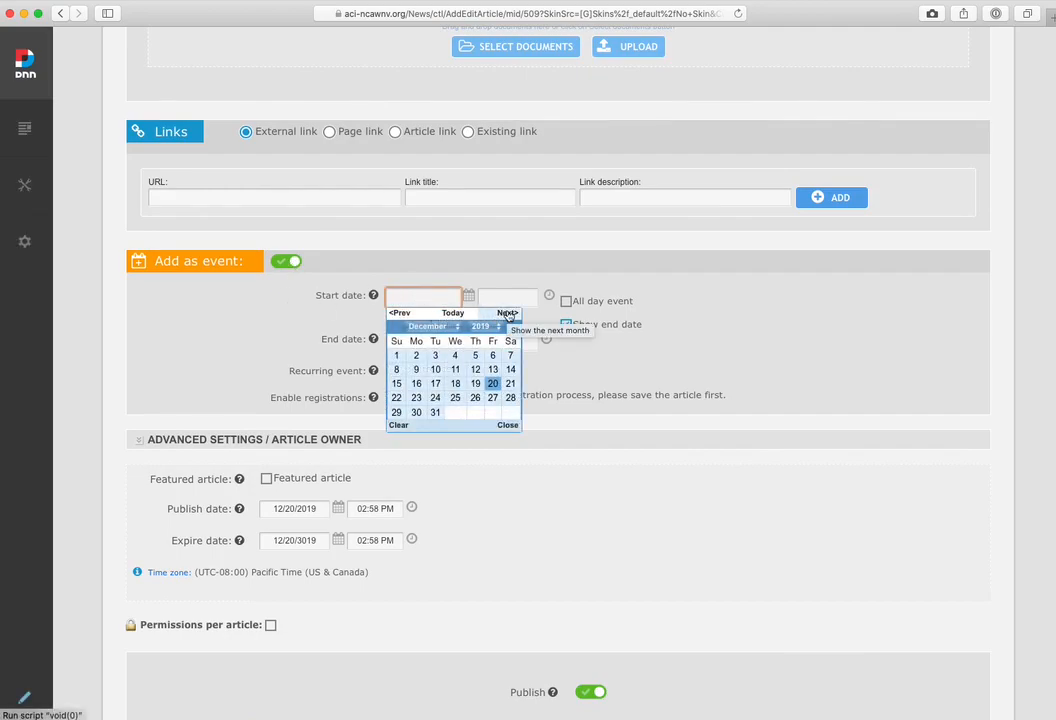
left_click(508, 314)
left_click(508, 314)
left_click(508, 314)
left_click(508, 314)
left_click(508, 314)
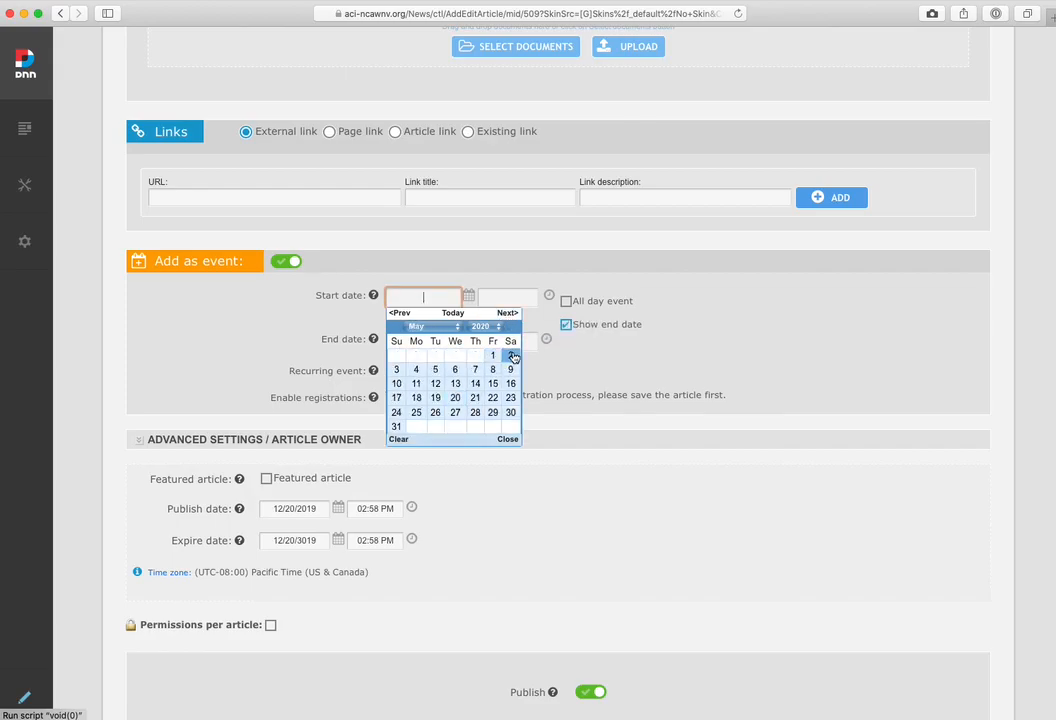
left_click(493, 356)
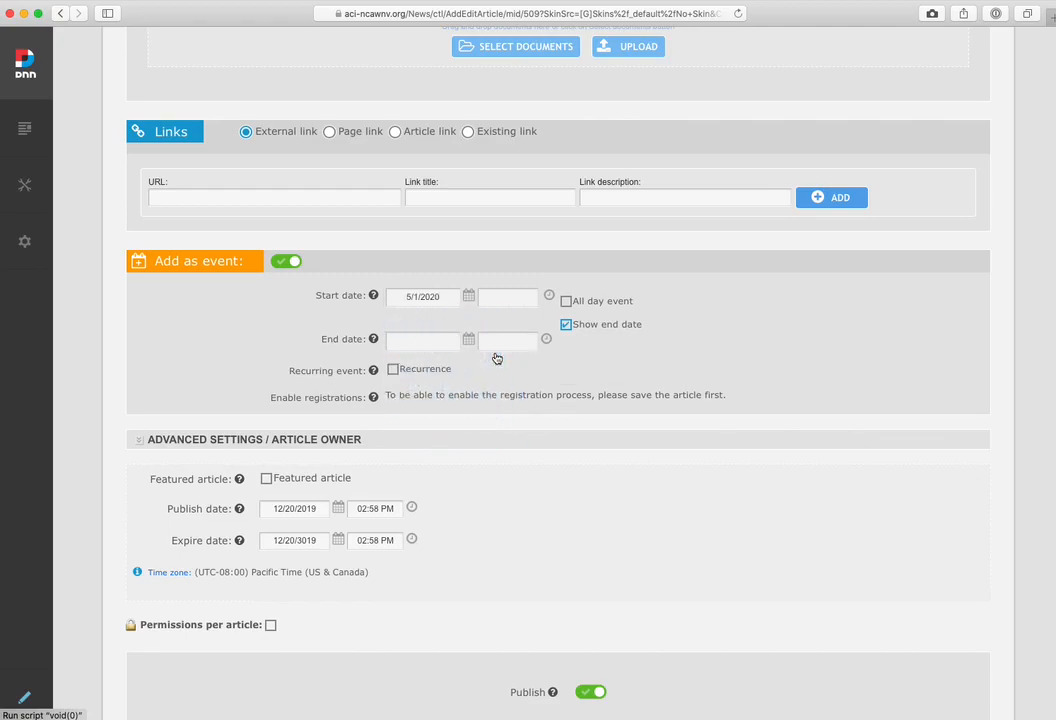
left_click(505, 297)
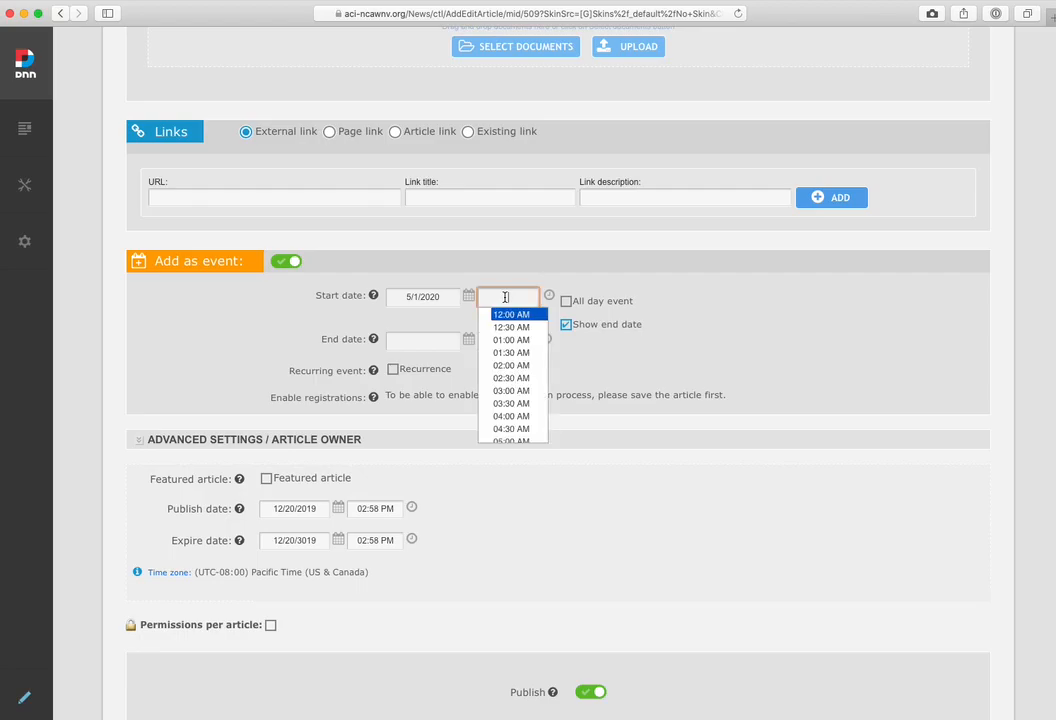
scroll(500, 370, "down", 3)
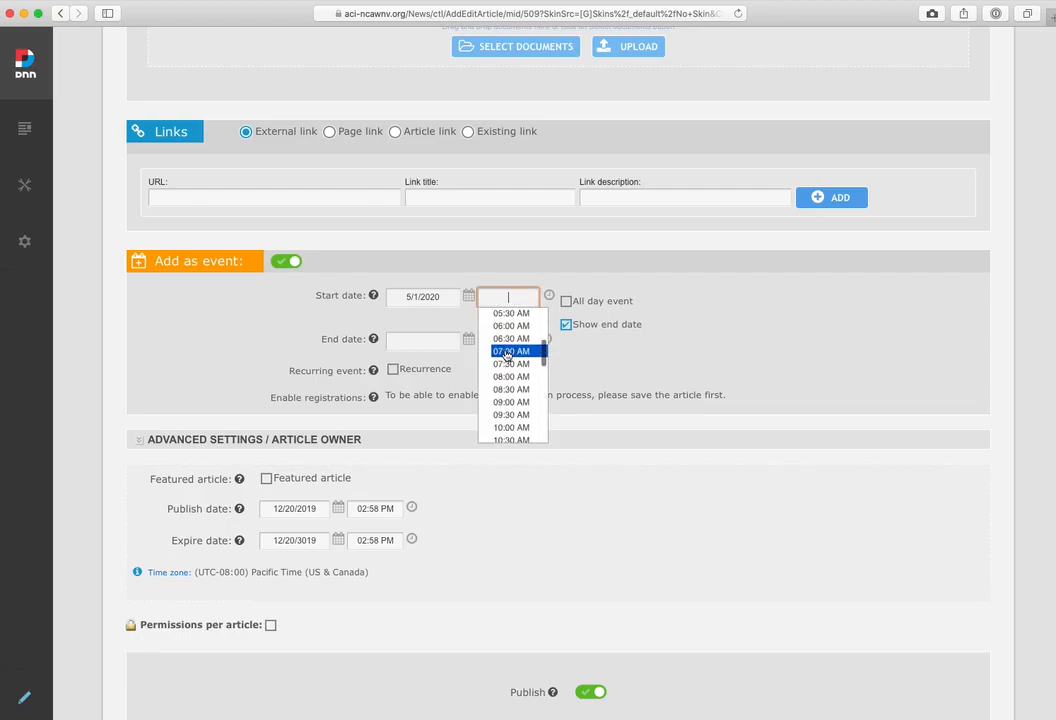
left_click(507, 355)
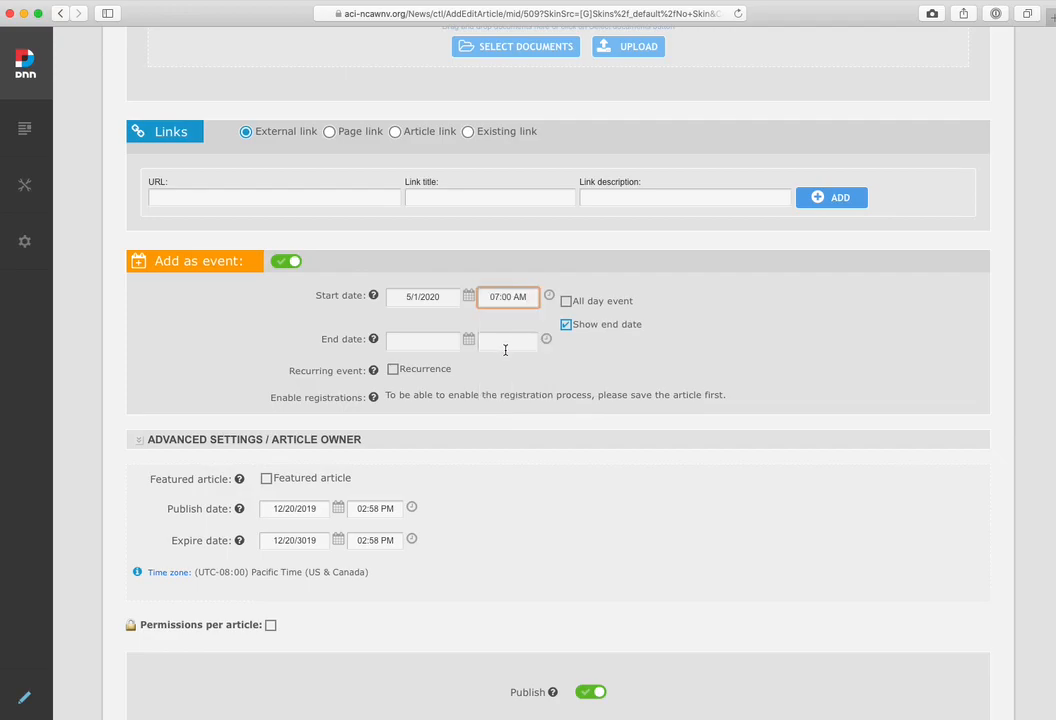
Set the golf outing event's end to 5/1/2020 at 09:00 PM
left_click(414, 340)
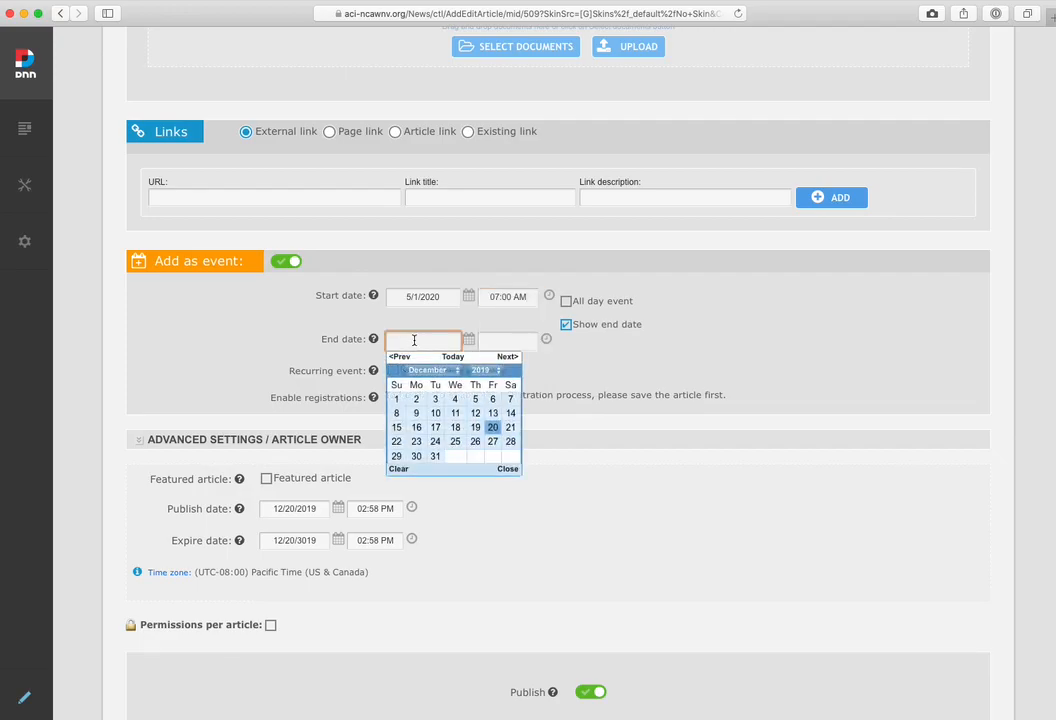
left_click(507, 357)
left_click(507, 357)
left_click(506, 357)
left_click(506, 357)
left_click(506, 357)
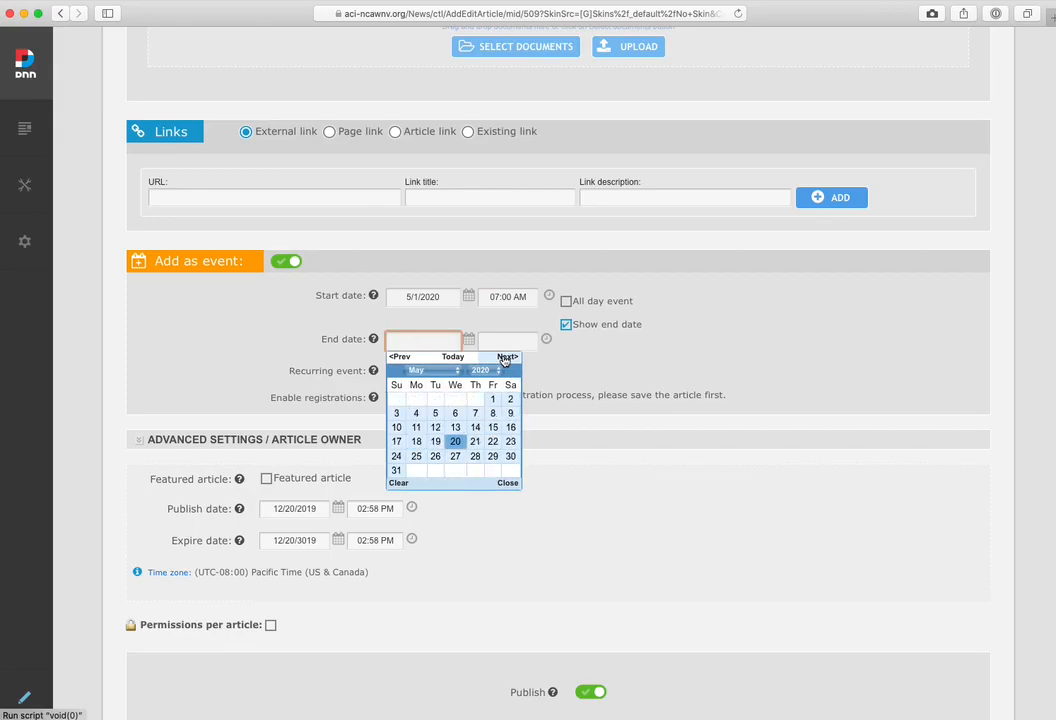
left_click(493, 399)
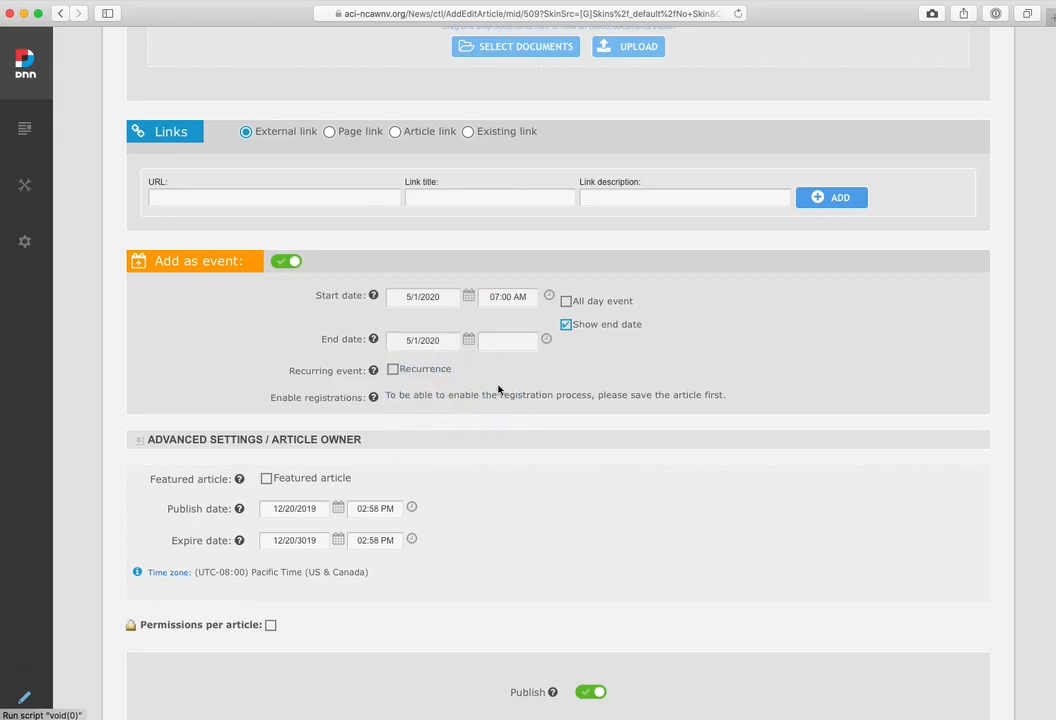
left_click(503, 339)
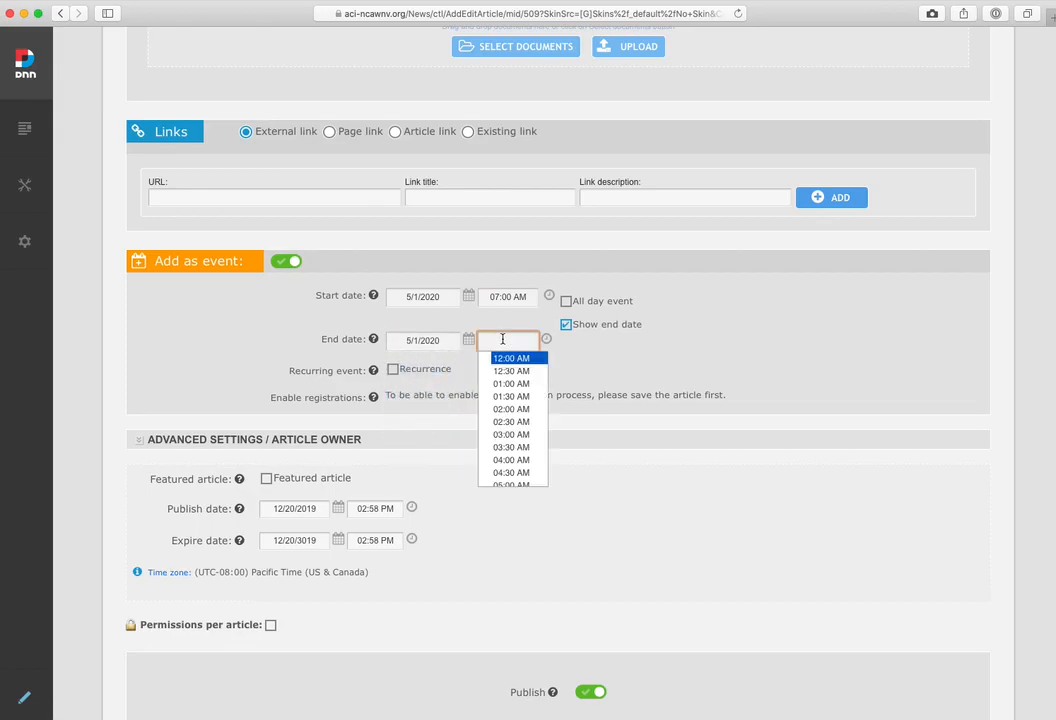
scroll(501, 431, "down", 10)
scroll(499, 439, "up", 1)
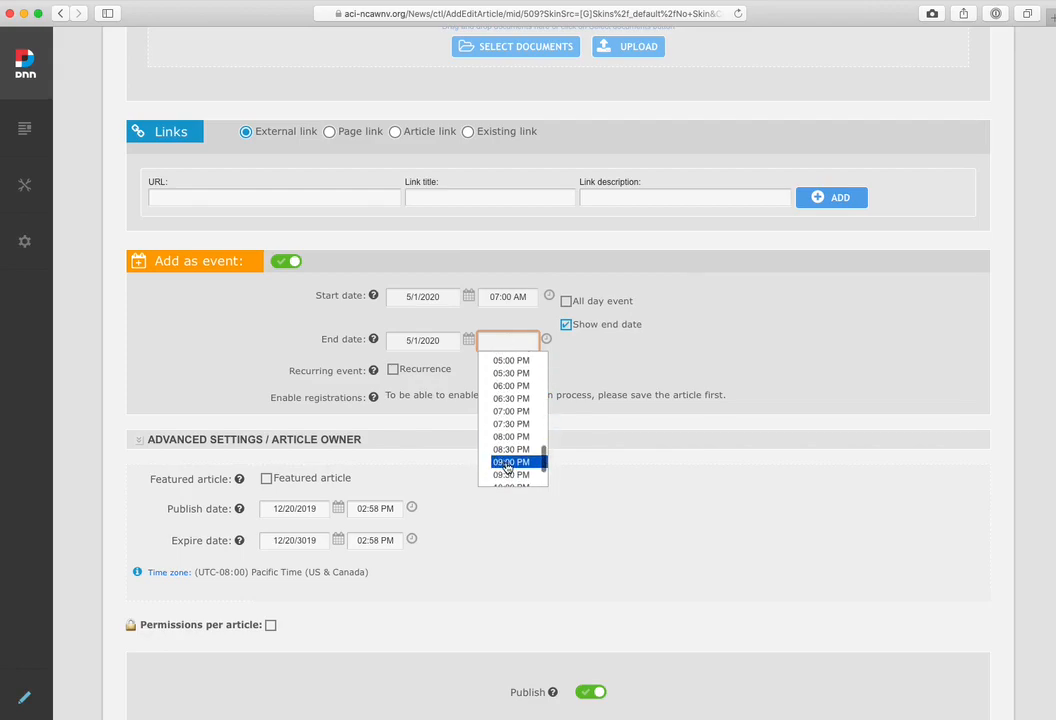
left_click(507, 463)
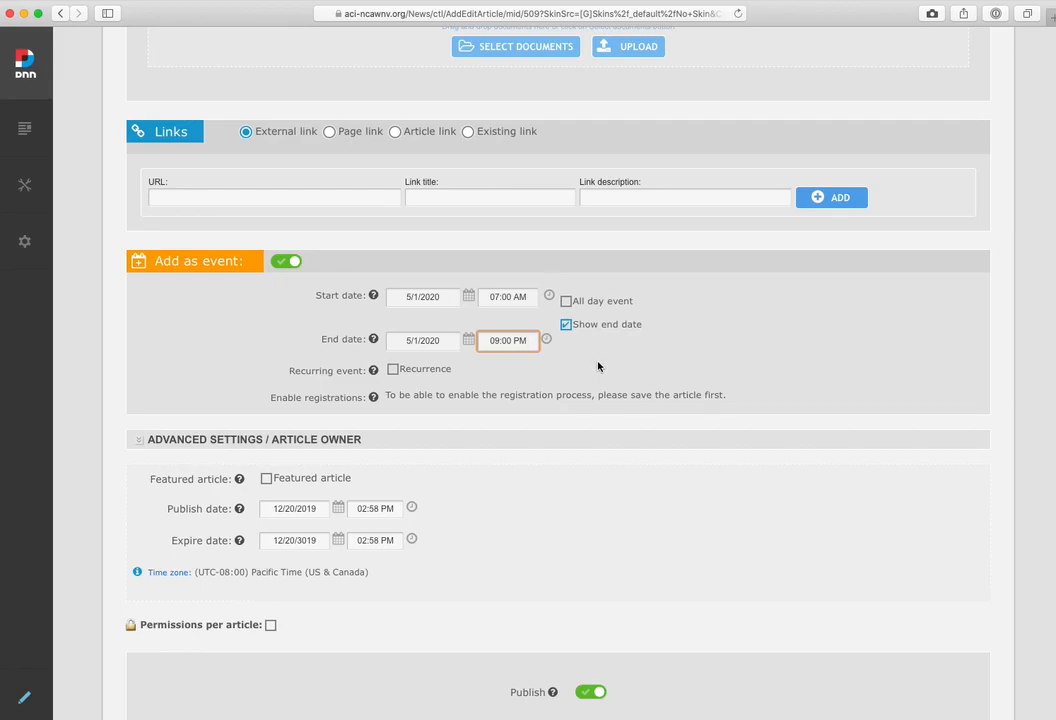
Change the article's owner to another author from the Administrators role, and save and close the article
scroll(598, 366, "down", 3)
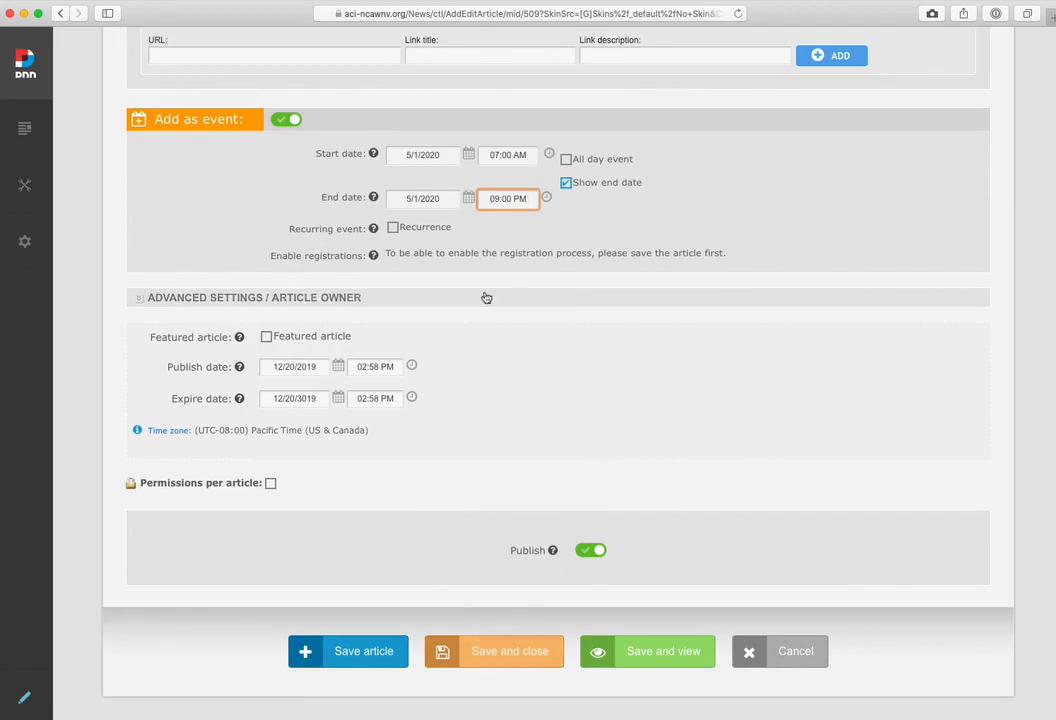
left_click(139, 302)
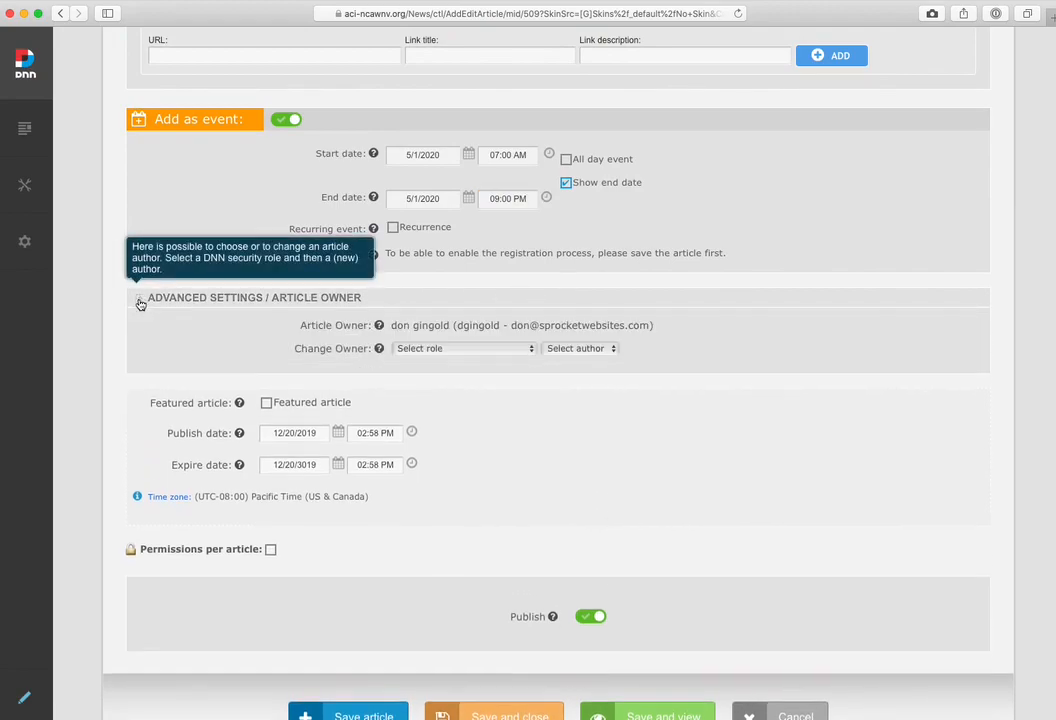
left_click(432, 350)
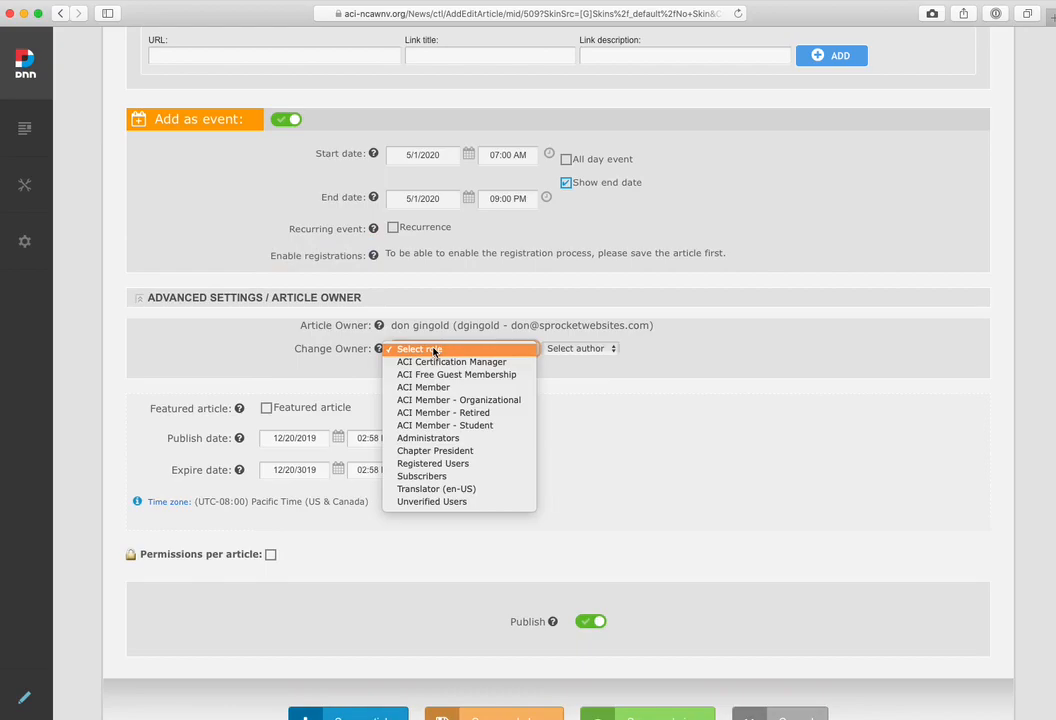
left_click(428, 438)
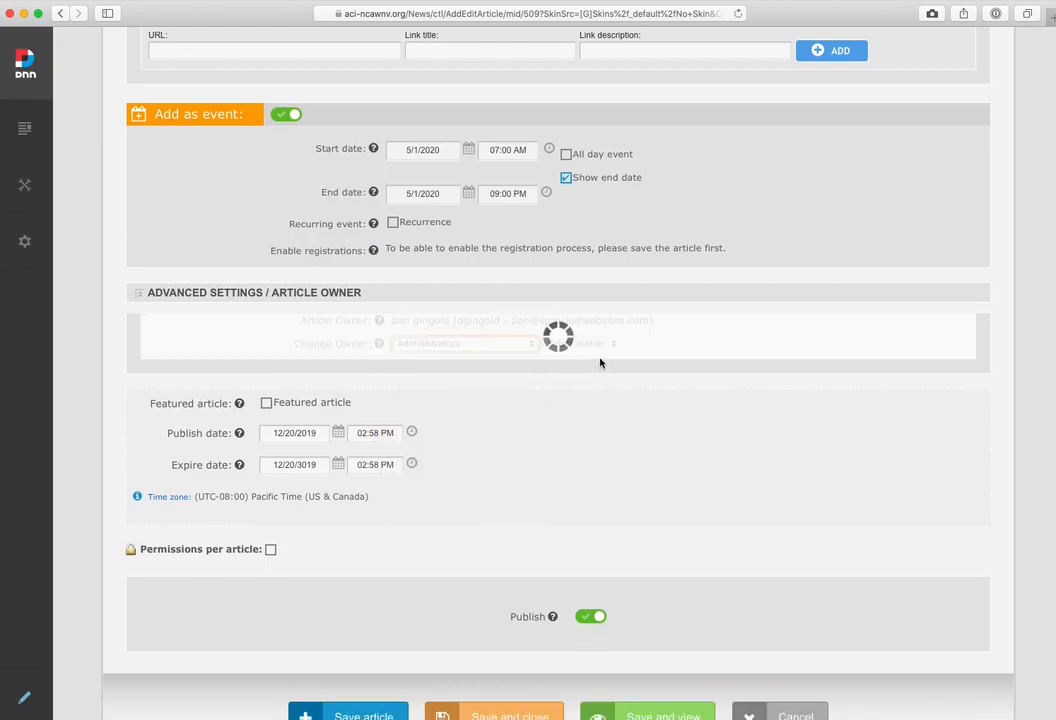
left_click(597, 348)
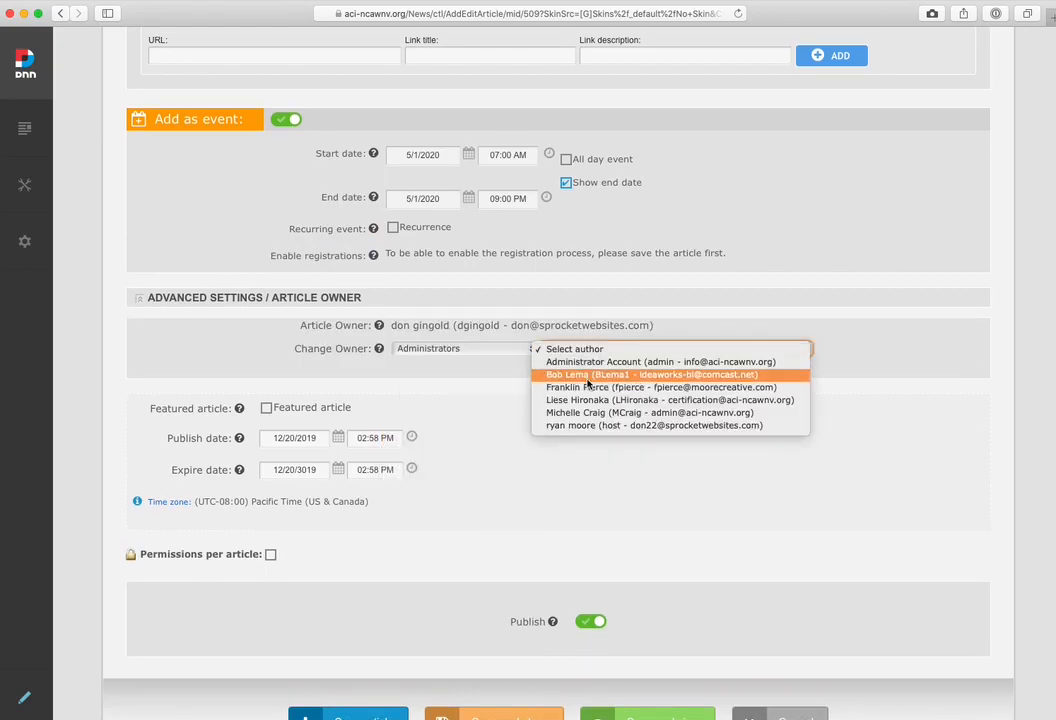
left_click(559, 370)
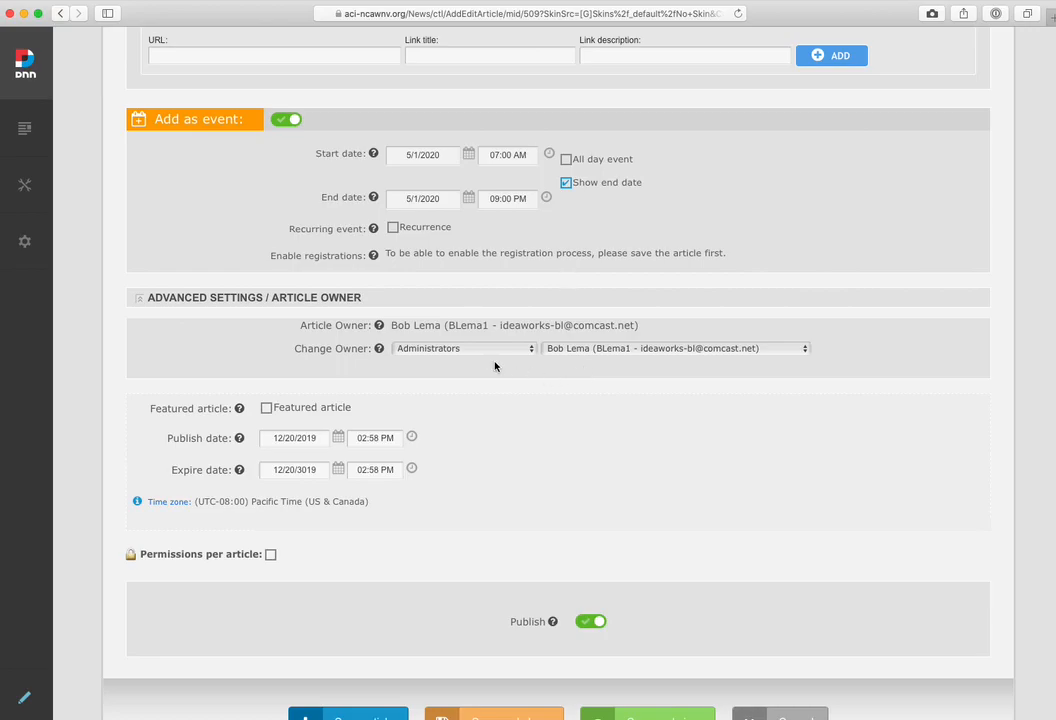
scroll(494, 367, "down", 2)
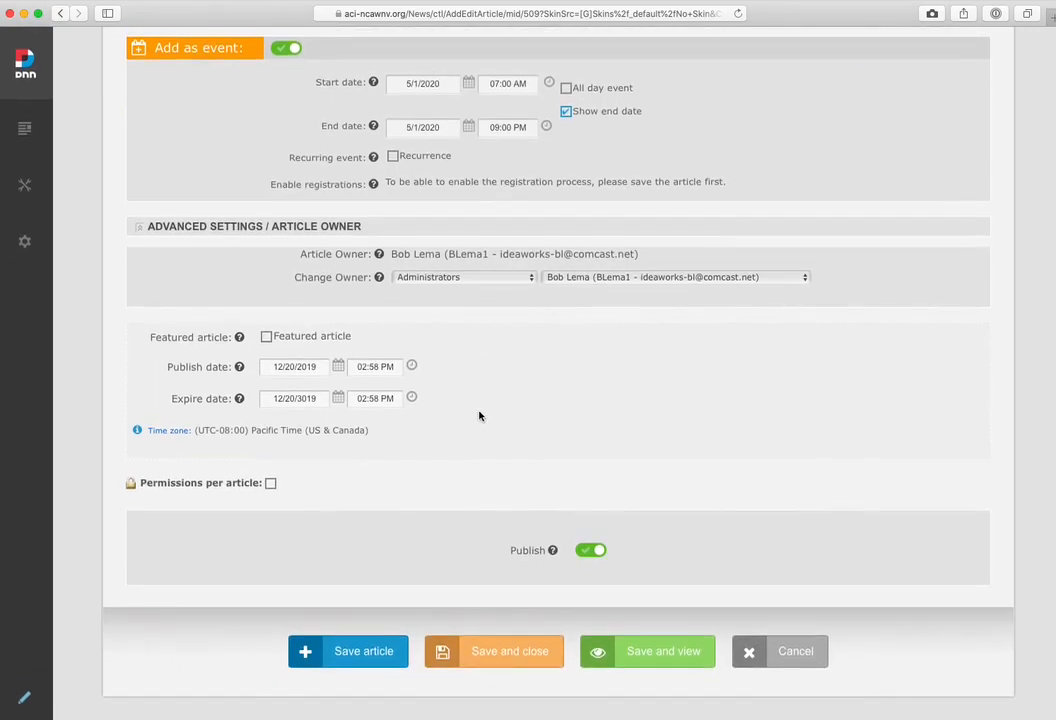
left_click(507, 652)
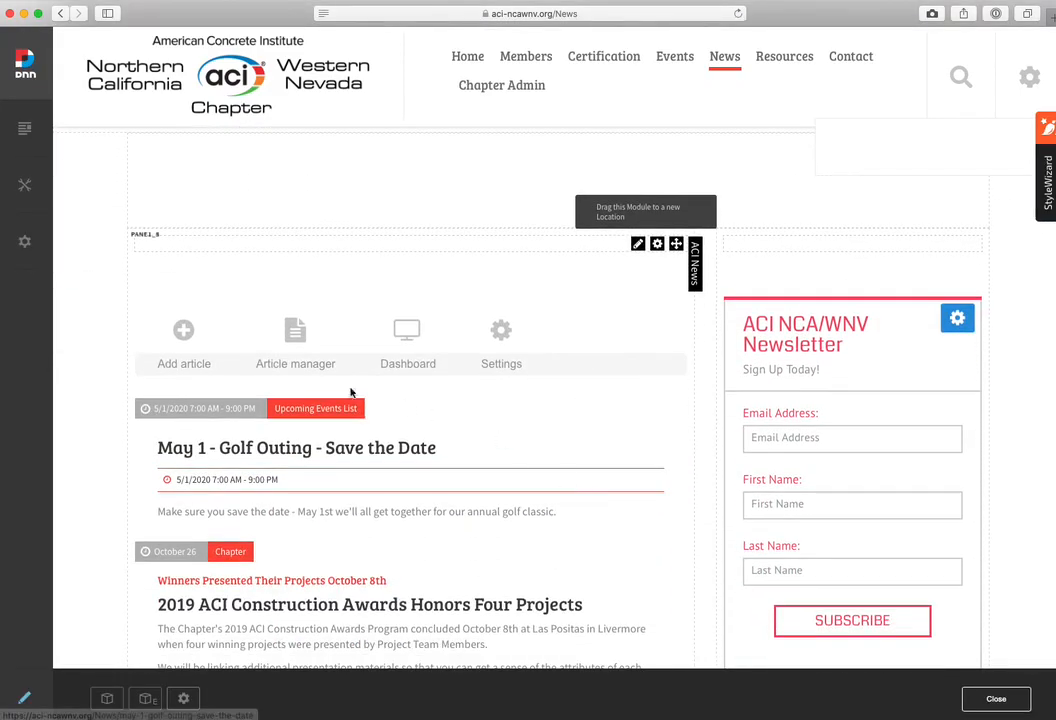
Check the golf outing's listings on the News page and open the "May 1 - Golf Outing - Save the Date" article to review its full content
scroll(455, 514, "down", 3)
scroll(455, 514, "down", 3)
scroll(455, 514, "up", 3)
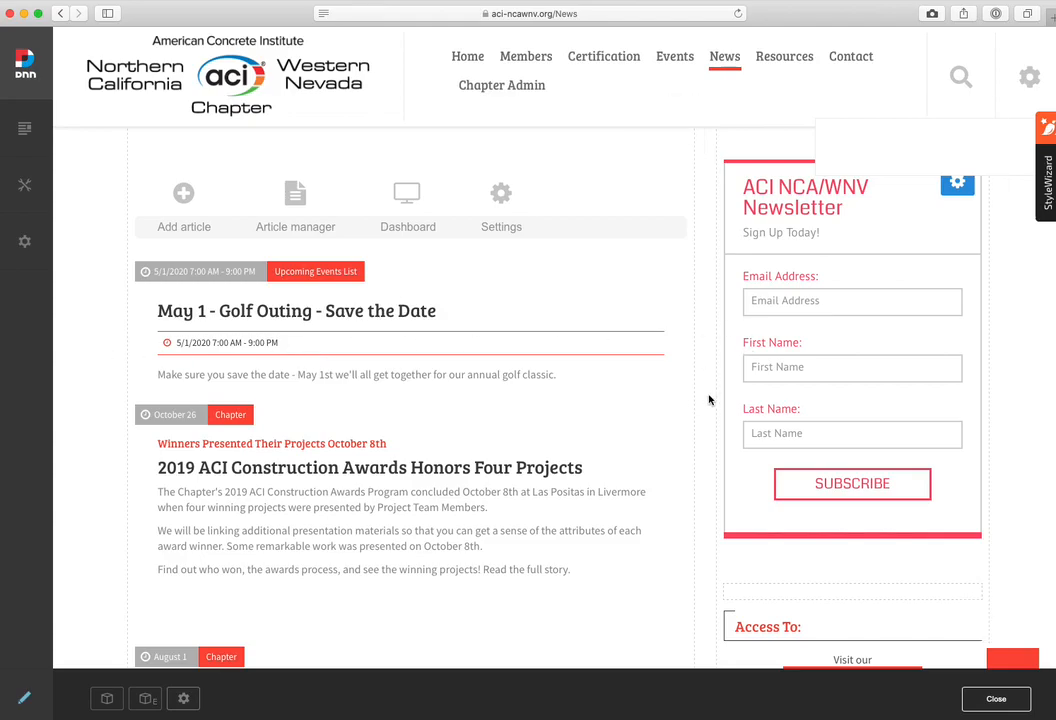
scroll(706, 399, "down", 10)
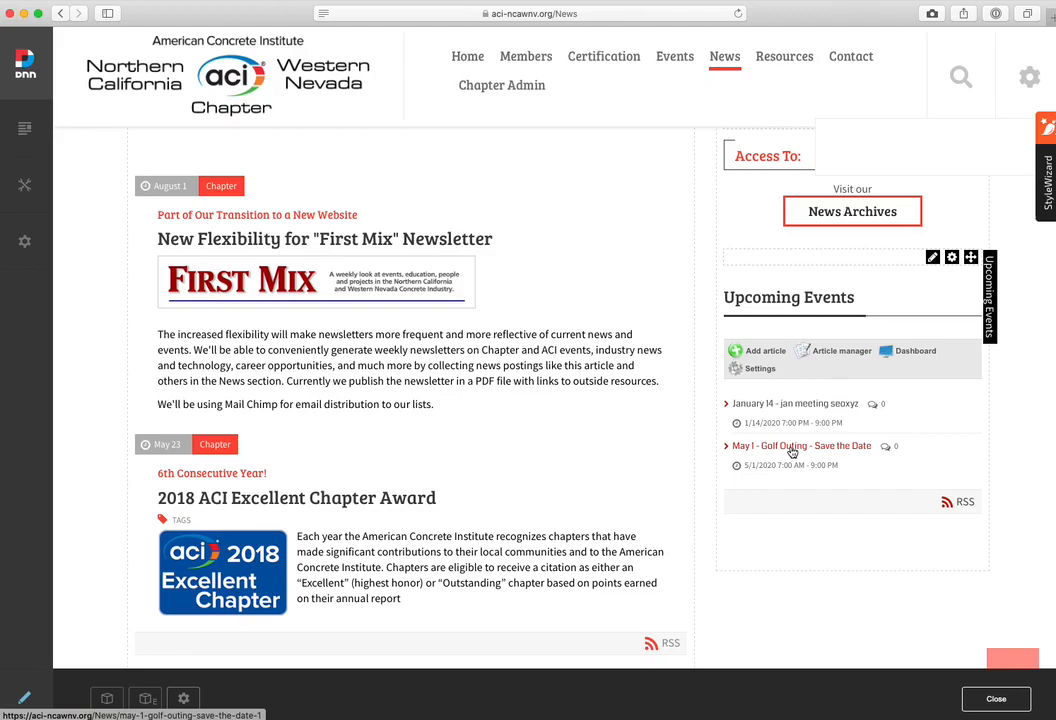
left_click(792, 452)
scroll(700, 484, "down", 3)
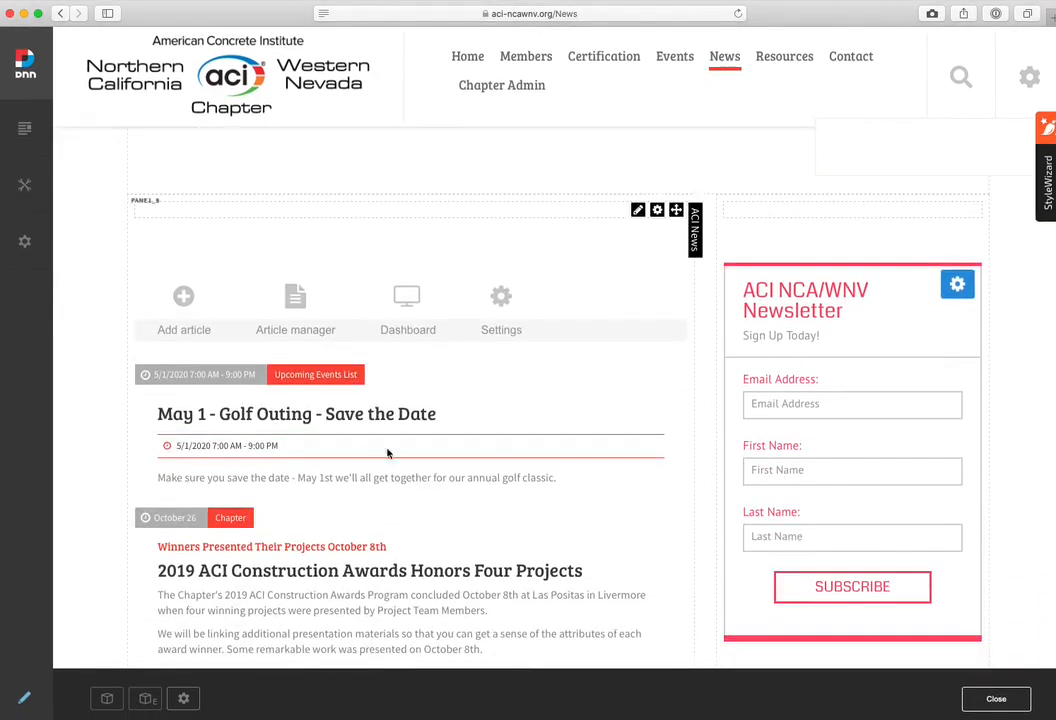
left_click(233, 421)
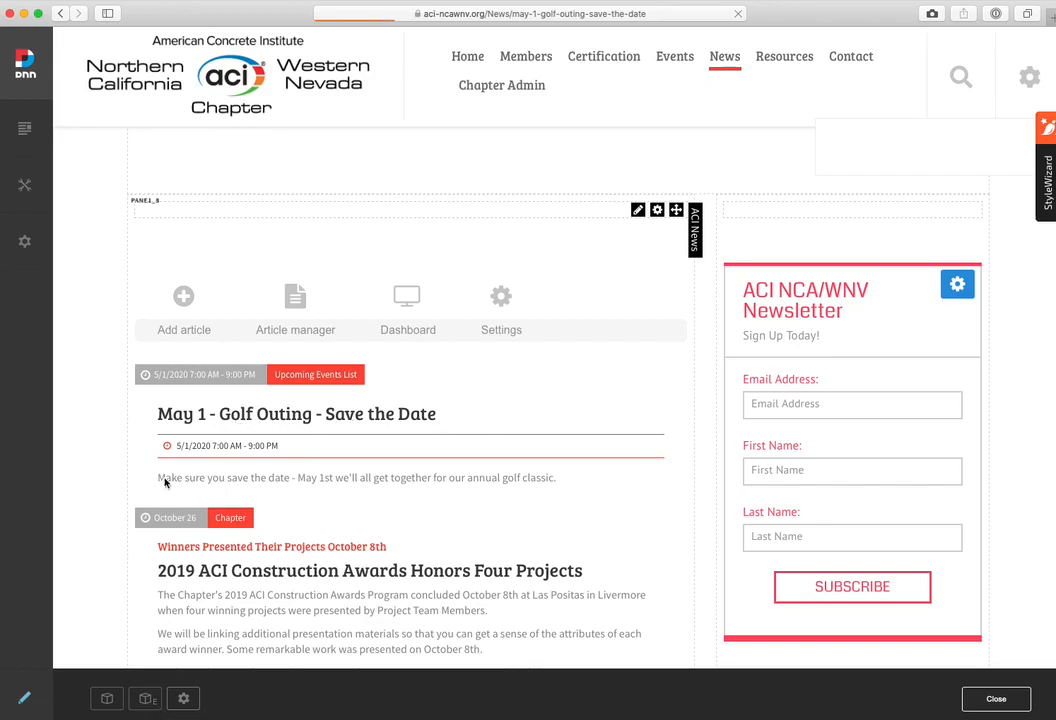
scroll(495, 459, "down", 5)
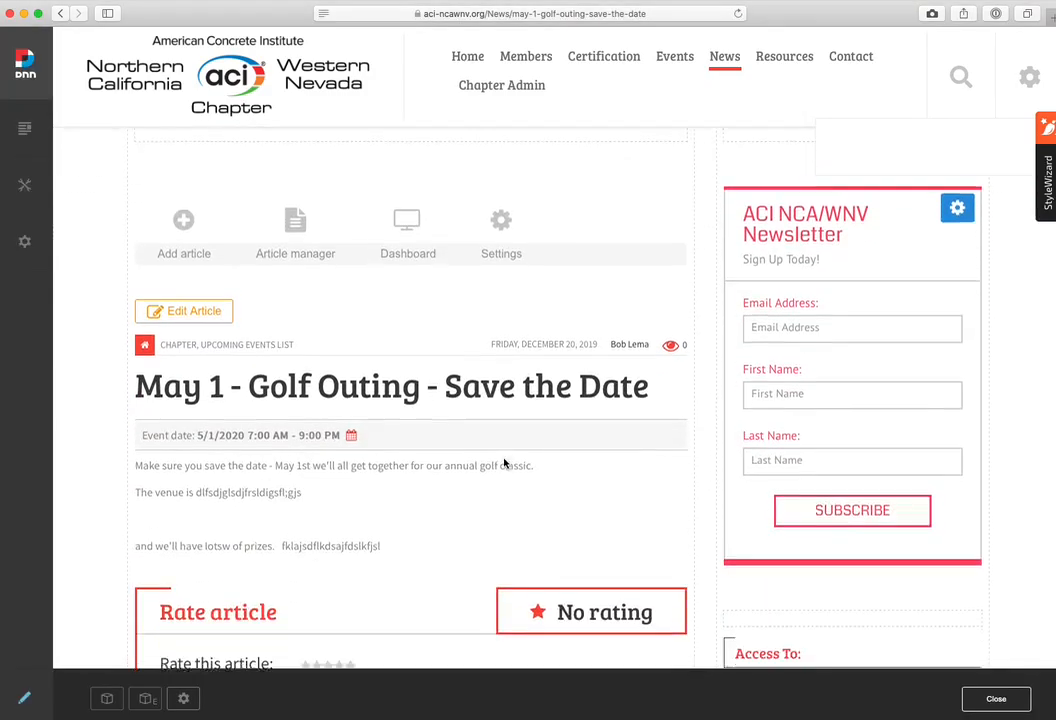
scroll(504, 464, "down", 1)
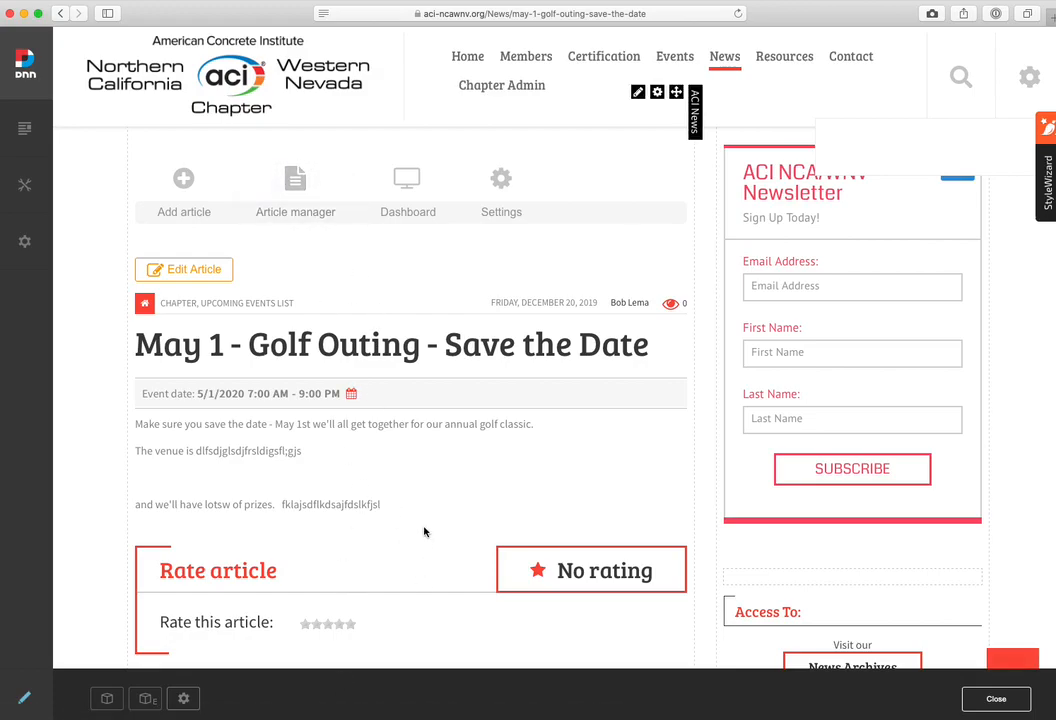